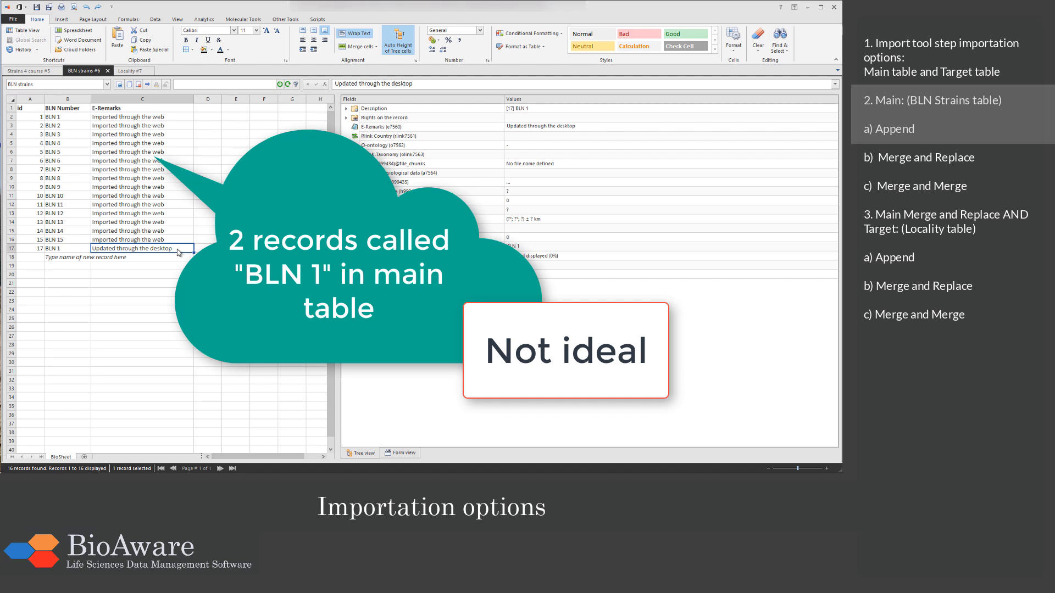
Step: Delete the duplicate BLN 1 record with the remark "Updated through the desktop" from the BLN strains table, confirming the deletion
{"action": "right_click", "coordinate": [178, 252]}
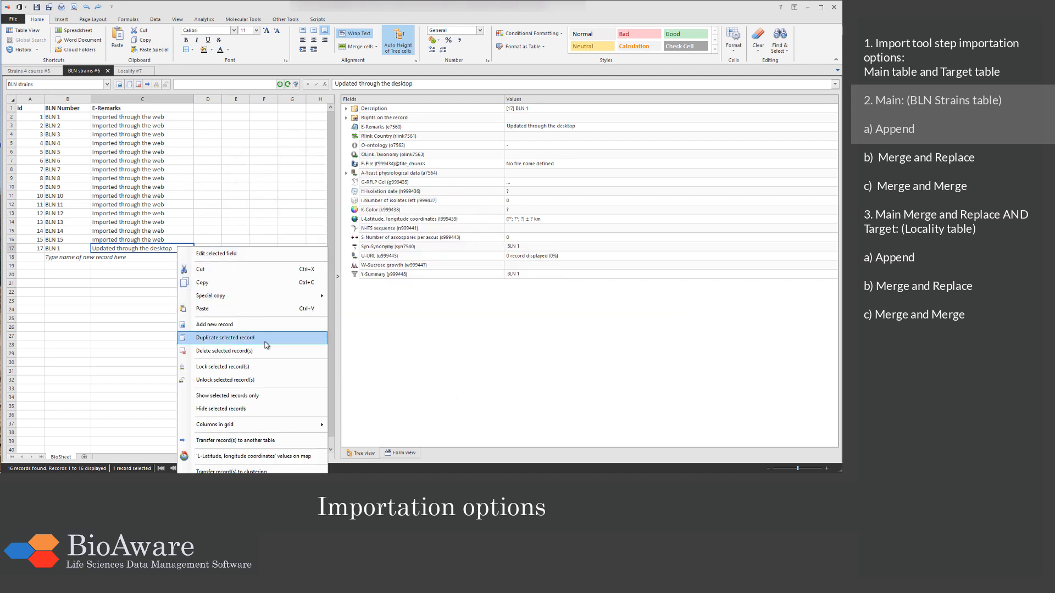
{"action": "left_click", "coordinate": [262, 358]}
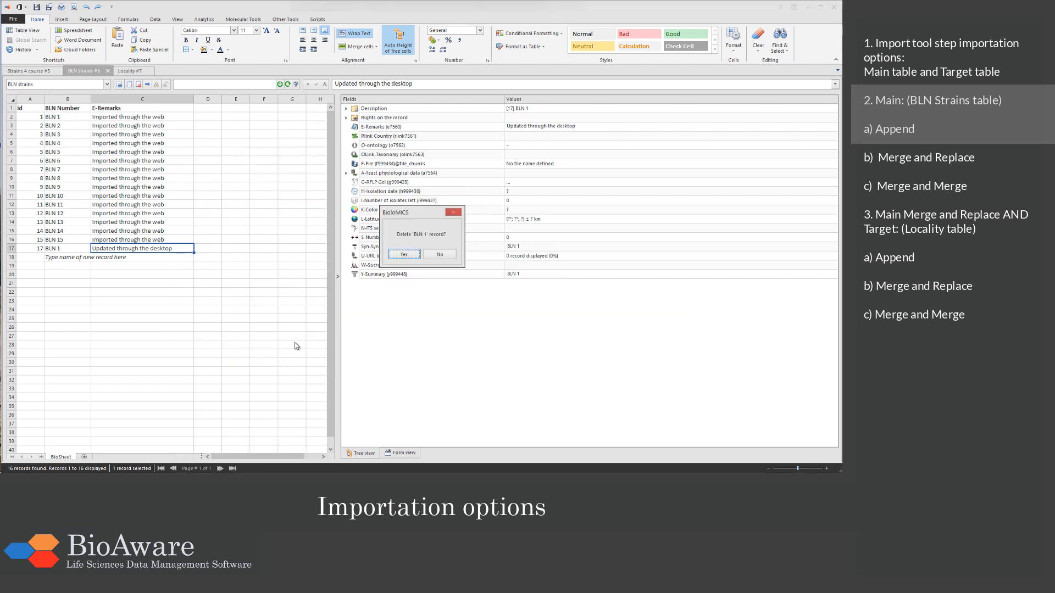
{"action": "left_click", "coordinate": [403, 255]}
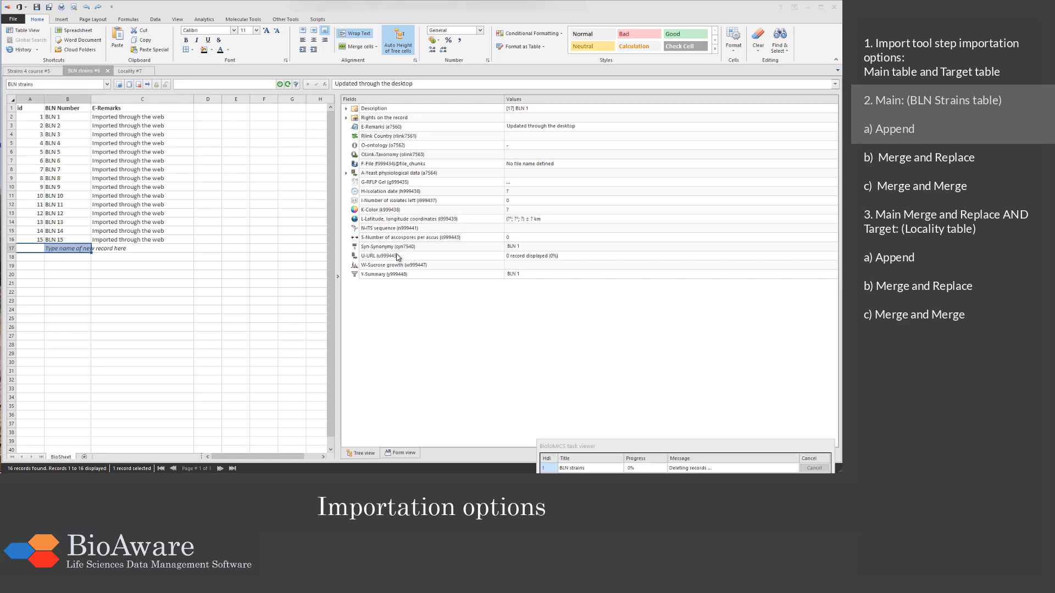
{"action": "left_click", "coordinate": [80, 121]}
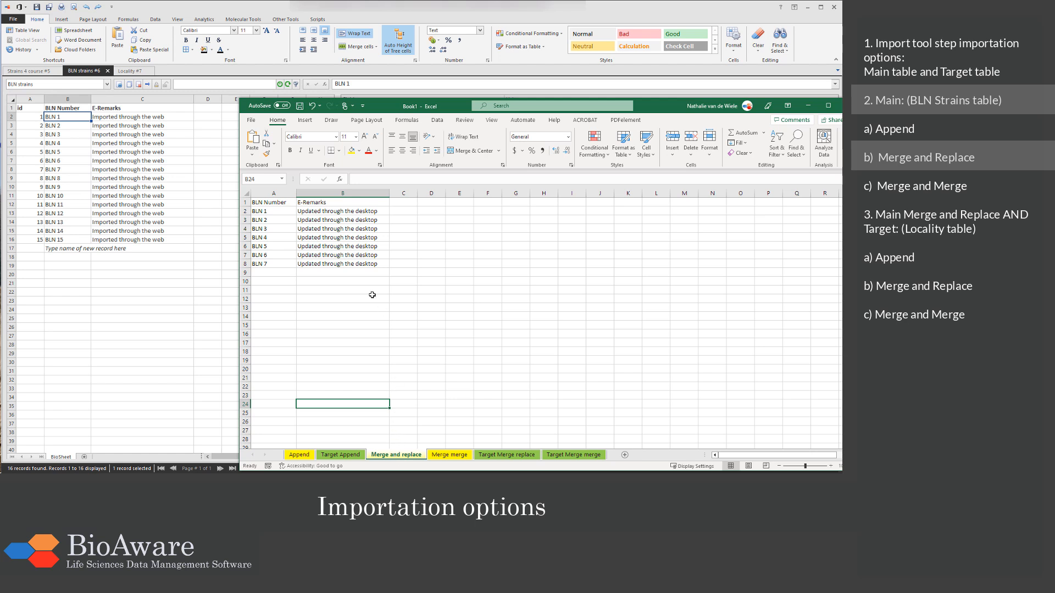
Step: Copy the BLN 1 to BLN 7 rows with headers from Excel's Merge and replace sheet and load them as tabular data into a BioloMICS import
{"action": "left_click_drag", "start_coordinate": [277, 202], "coordinate": [322, 264]}
{"action": "key", "text": "ctrl+c"}
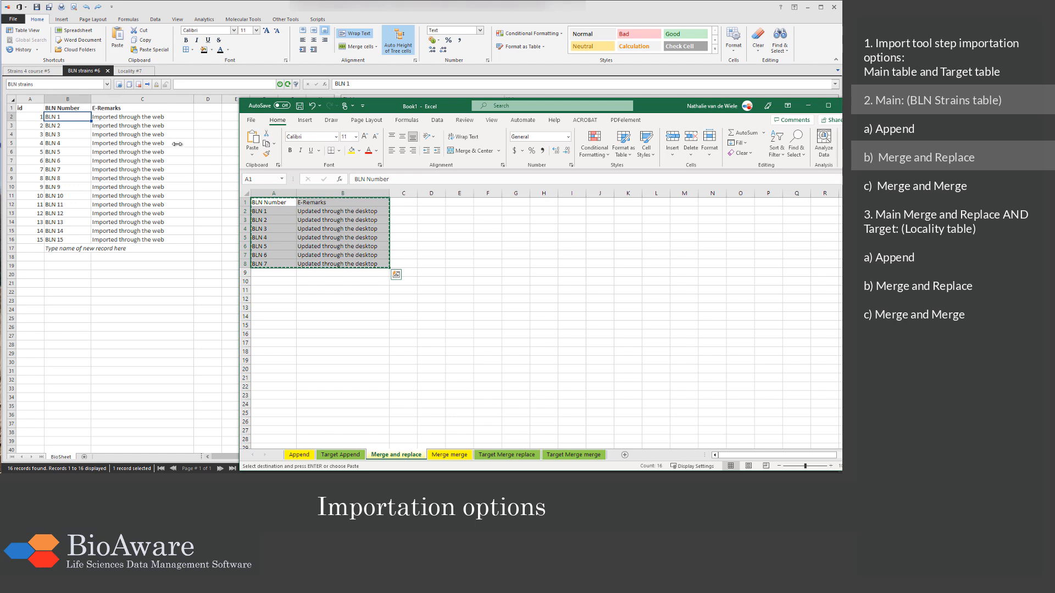
{"action": "left_click", "coordinate": [76, 116]}
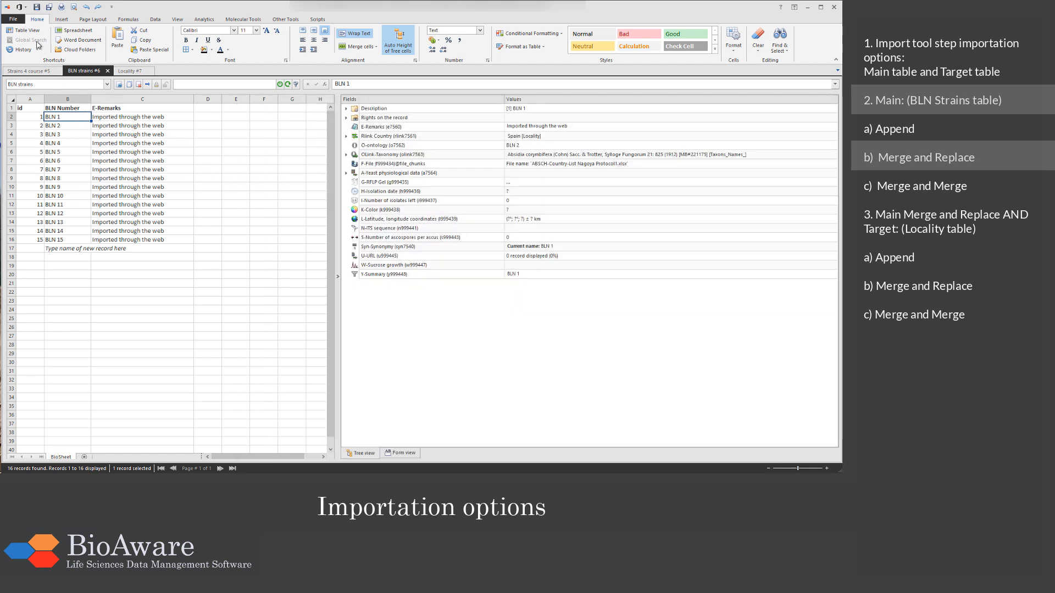
{"action": "left_click", "coordinate": [13, 18]}
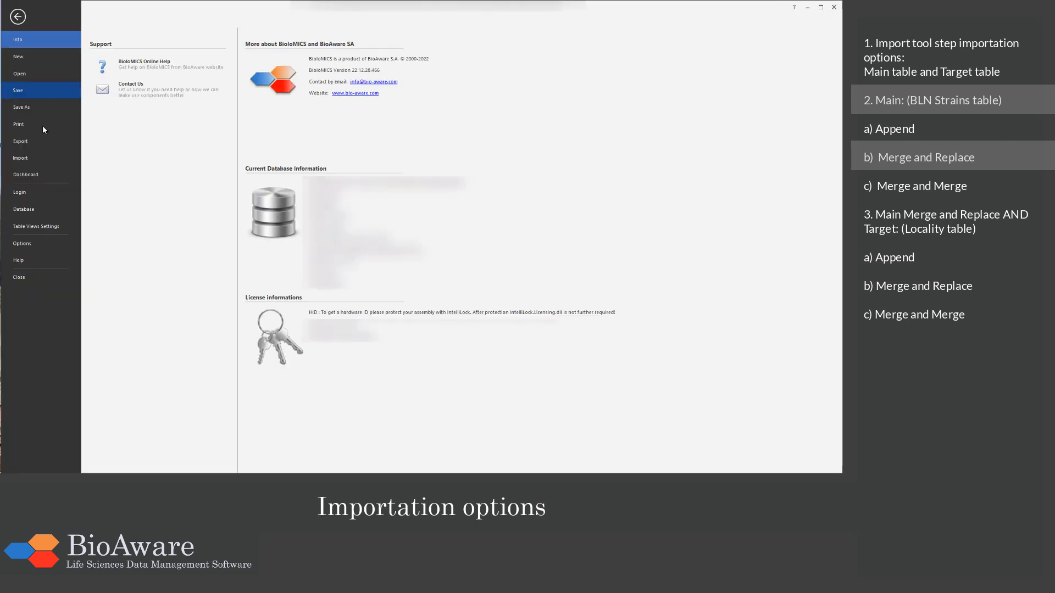
{"action": "left_click", "coordinate": [36, 158]}
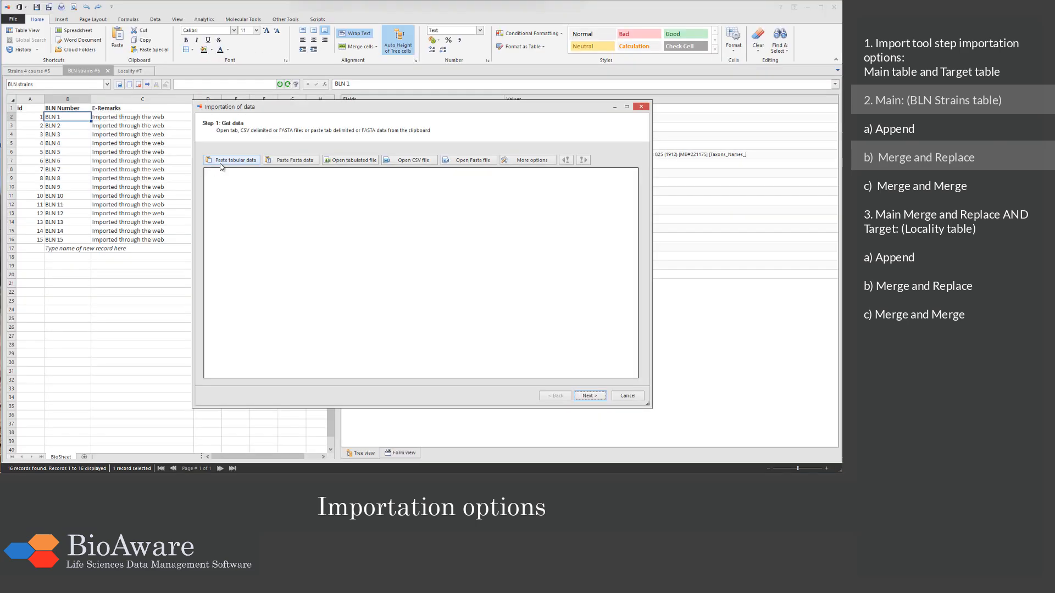
{"action": "left_click", "coordinate": [220, 163]}
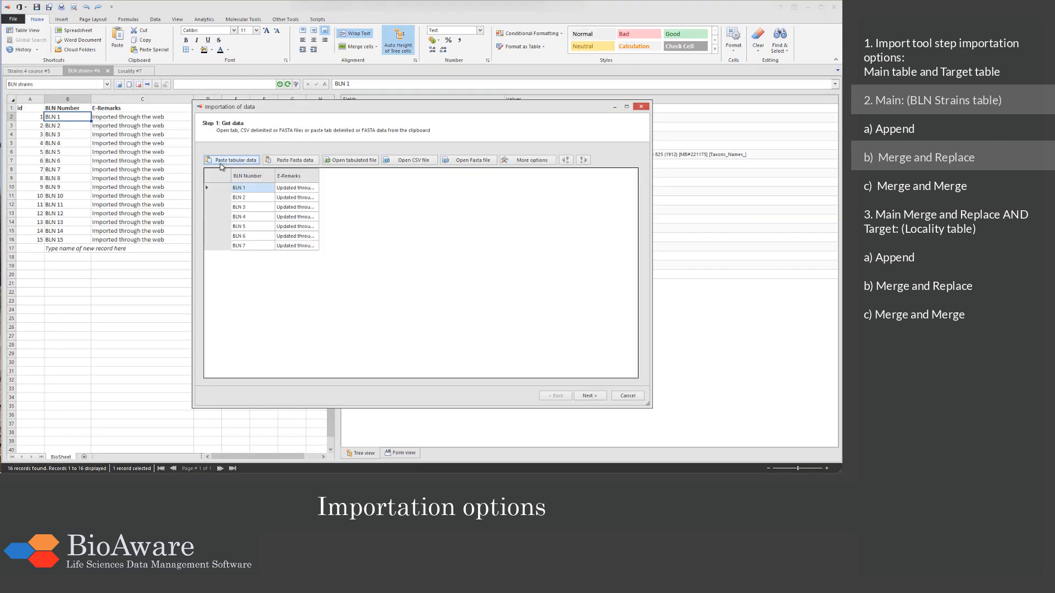
{"action": "left_click", "coordinate": [597, 398]}
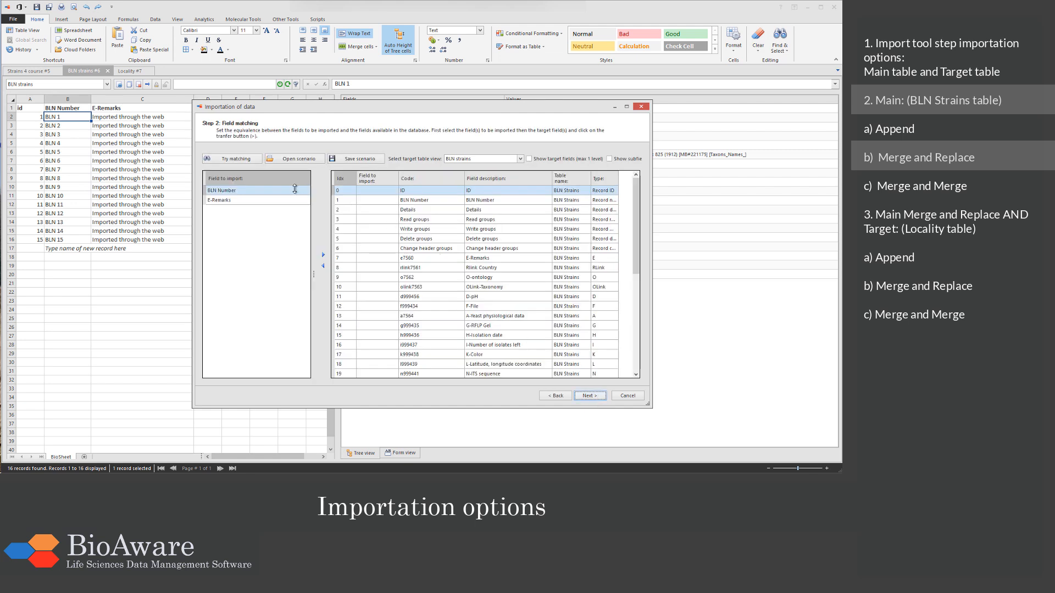
Step: Match the imported BLN Number and E-Remarks columns to the database fields of the same names and proceed to the importation options
{"action": "left_click", "coordinate": [361, 201]}
{"action": "left_click", "coordinate": [323, 257]}
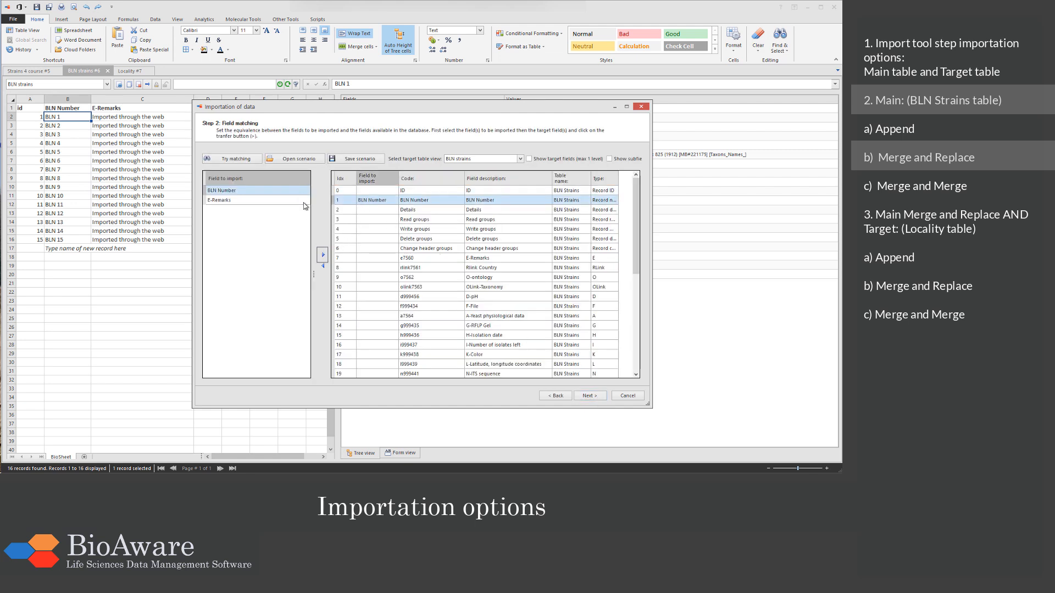
{"action": "left_click", "coordinate": [303, 201]}
{"action": "left_click", "coordinate": [360, 259]}
{"action": "left_click", "coordinate": [323, 255]}
{"action": "left_click", "coordinate": [588, 396]}
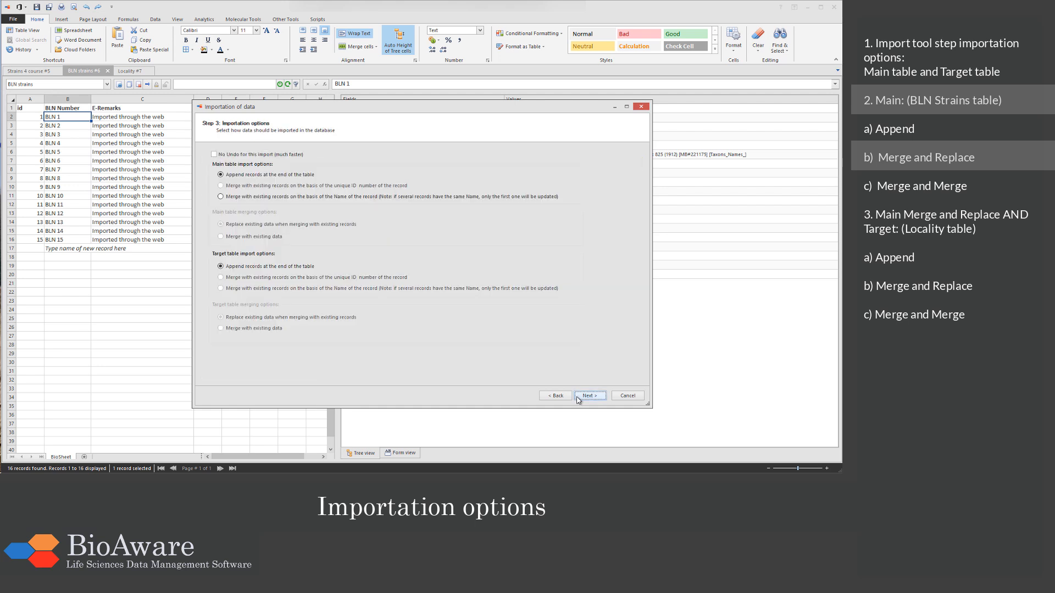
Step: Merge main table records by record name with existing data replaced, and run the import to completion
{"action": "left_click", "coordinate": [226, 199]}
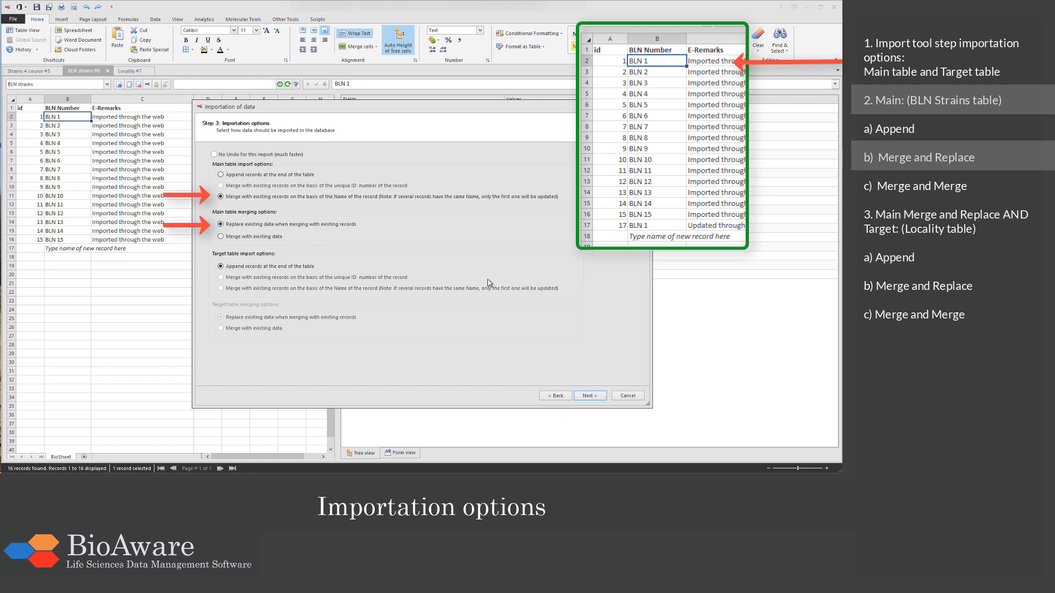
{"action": "left_click", "coordinate": [588, 396]}
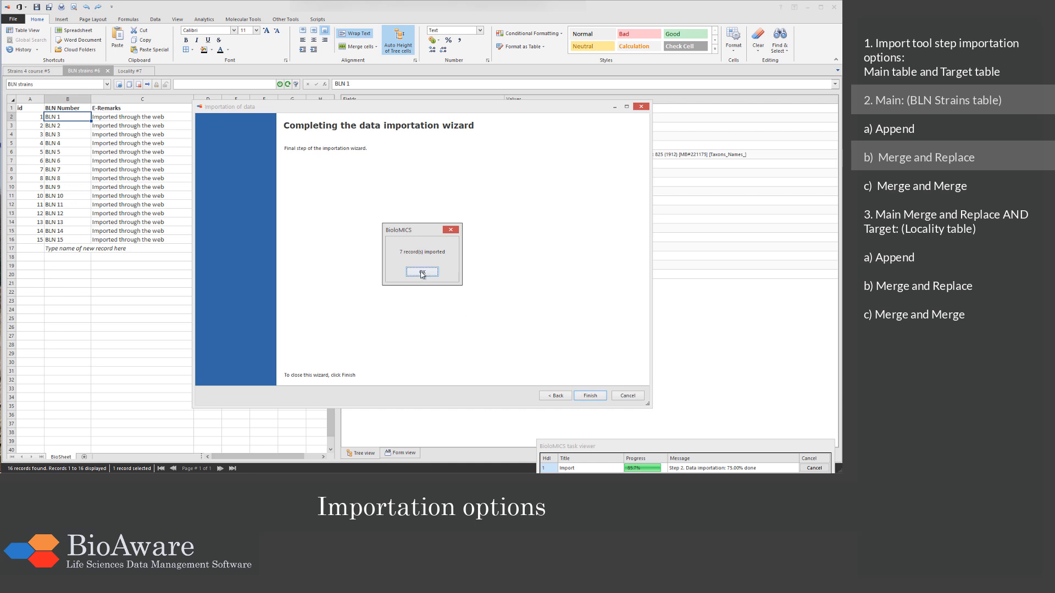
{"action": "left_click", "coordinate": [422, 272]}
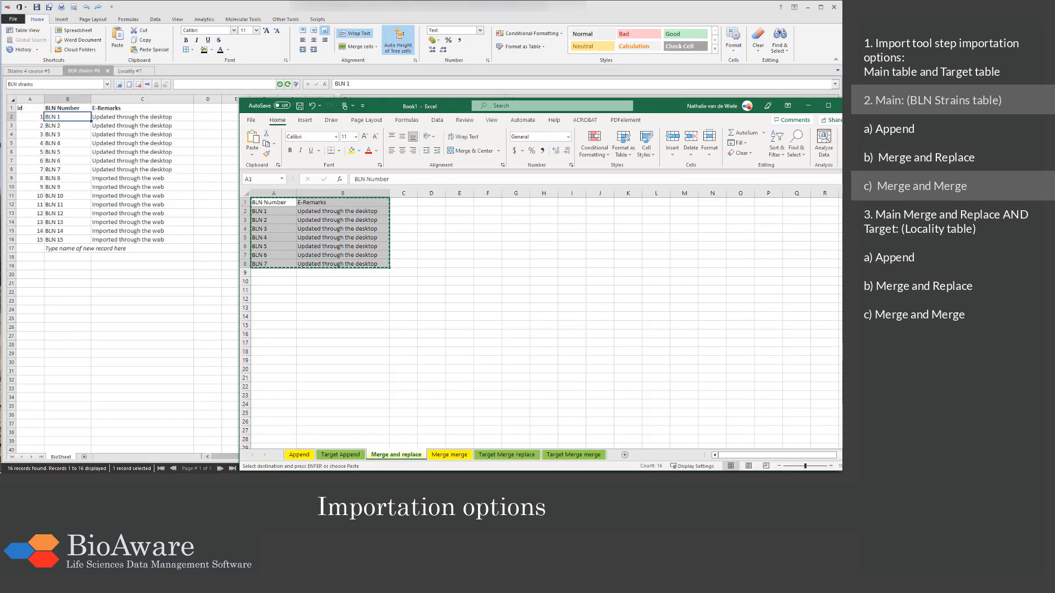
Step: Copy the BLN 9 to BLN 15 rows with headers from Excel's Merge merge sheet and load them as tabular data into a new BioloMICS import
{"action": "left_click", "coordinate": [463, 456]}
{"action": "left_click_drag", "start_coordinate": [284, 205], "coordinate": [329, 266]}
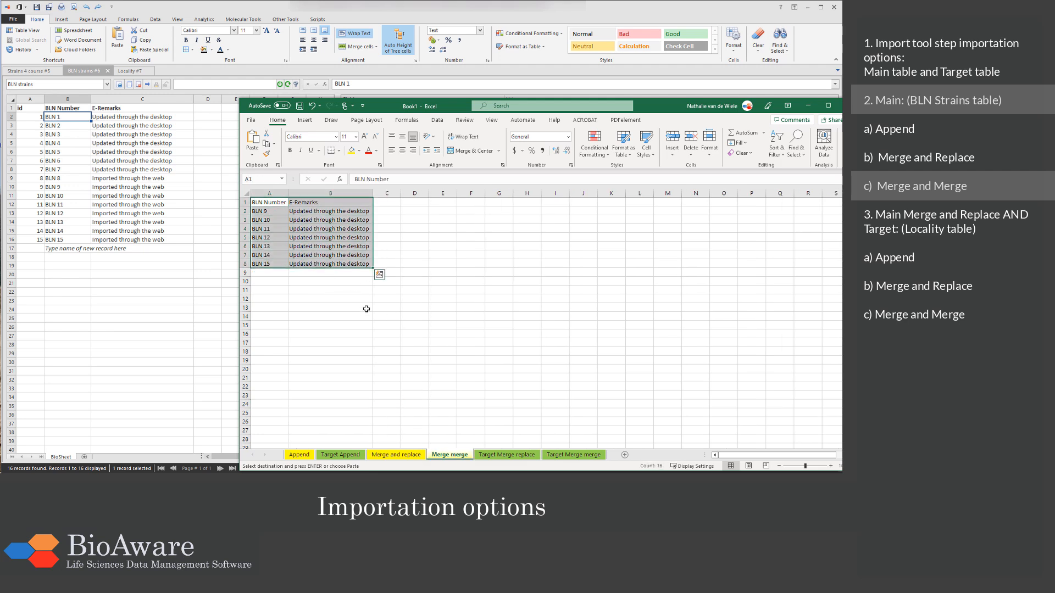
{"action": "left_click", "coordinate": [66, 119]}
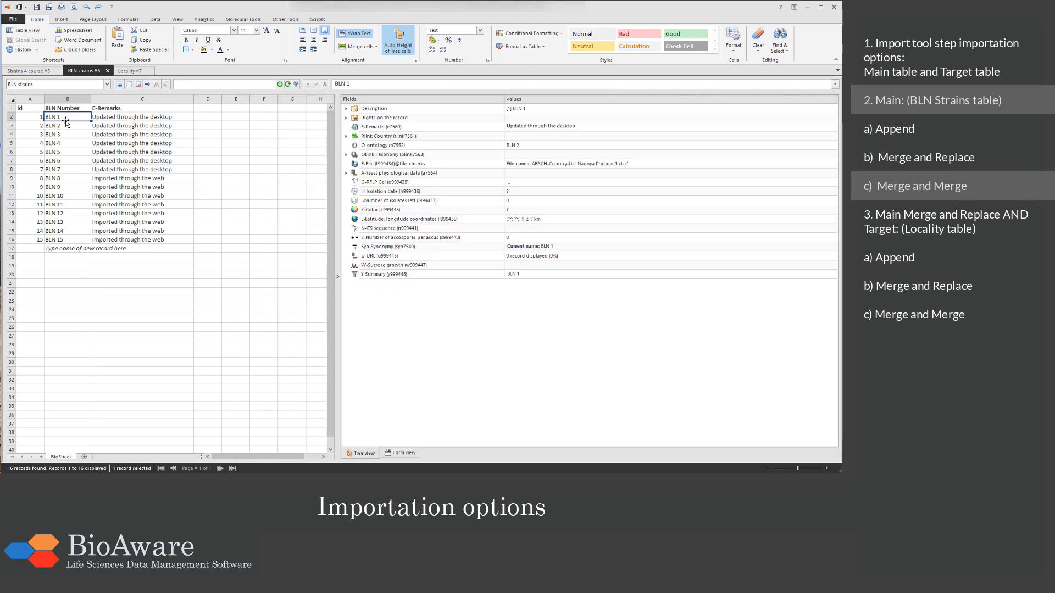
{"action": "left_click", "coordinate": [12, 18]}
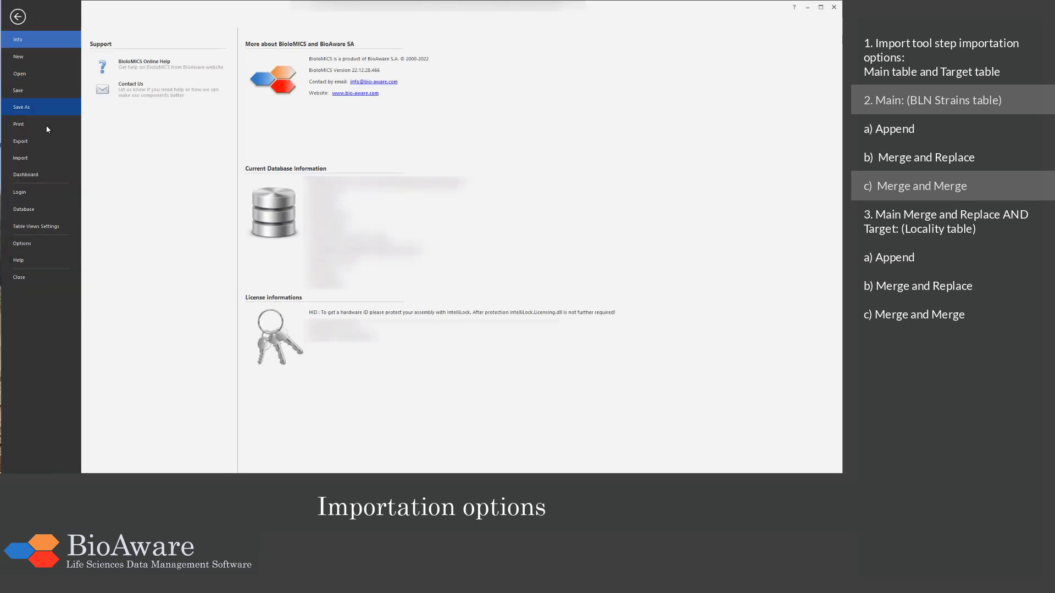
{"action": "left_click", "coordinate": [50, 160]}
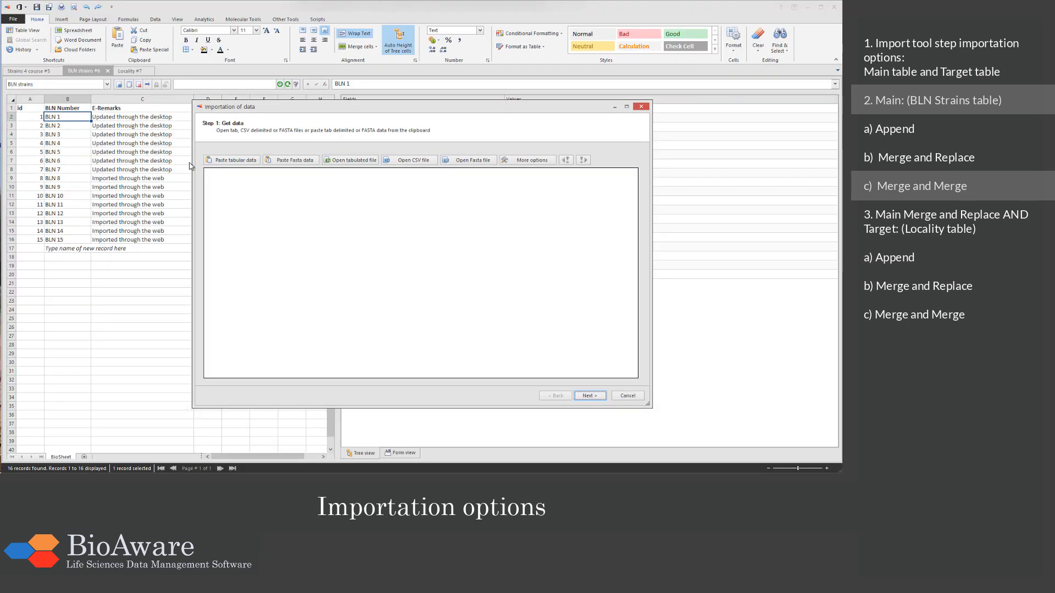
{"action": "left_click", "coordinate": [229, 160]}
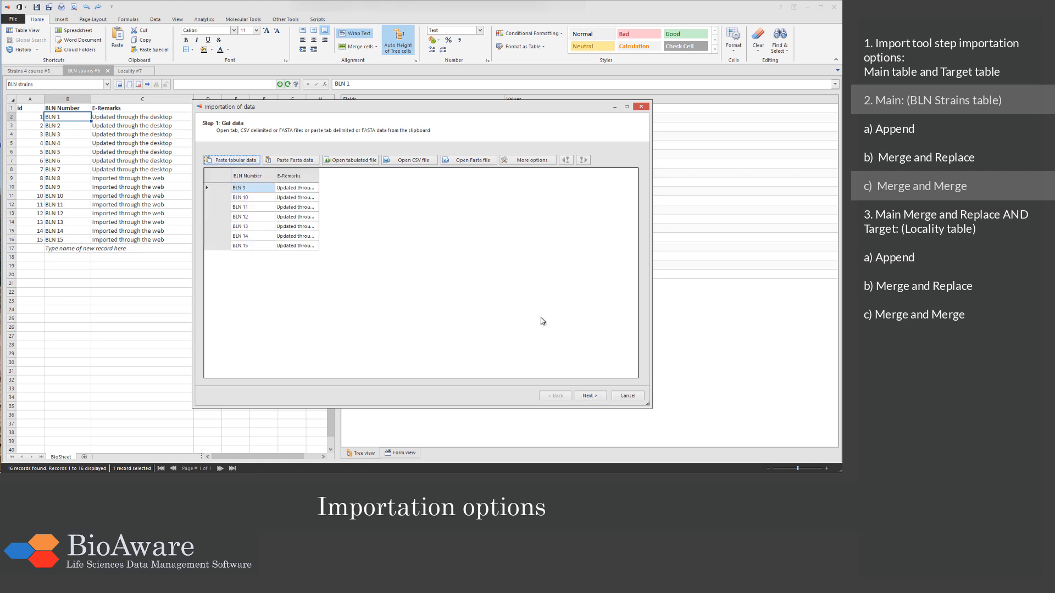
{"action": "left_click", "coordinate": [578, 395]}
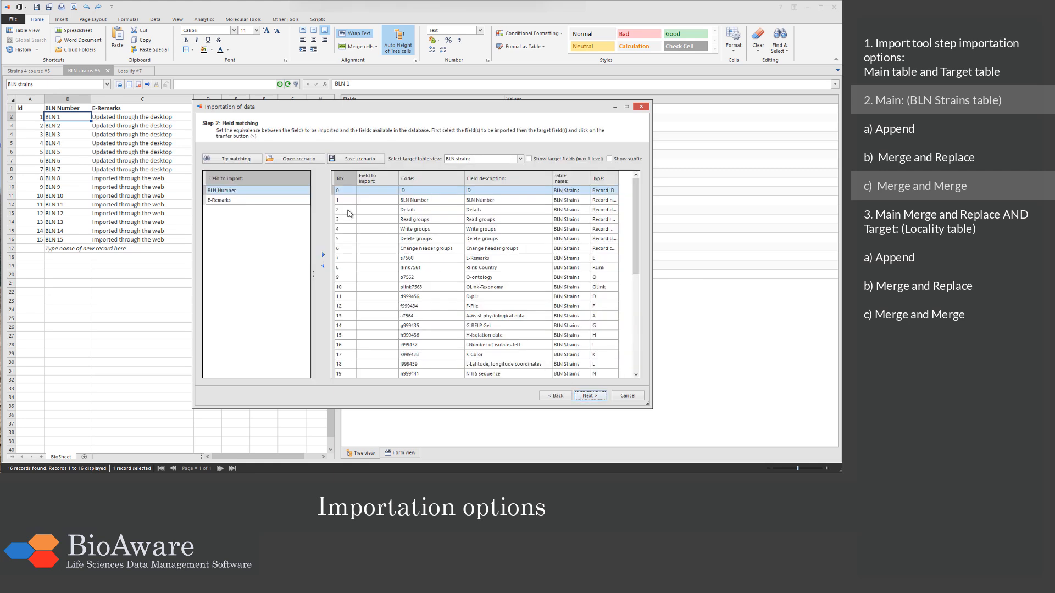
Step: Map BLN Number and E-Remarks to their corresponding BLN Strains fields for the second import and continue to its importation options
{"action": "left_click", "coordinate": [343, 201]}
{"action": "left_click", "coordinate": [323, 255]}
{"action": "left_click", "coordinate": [476, 261]}
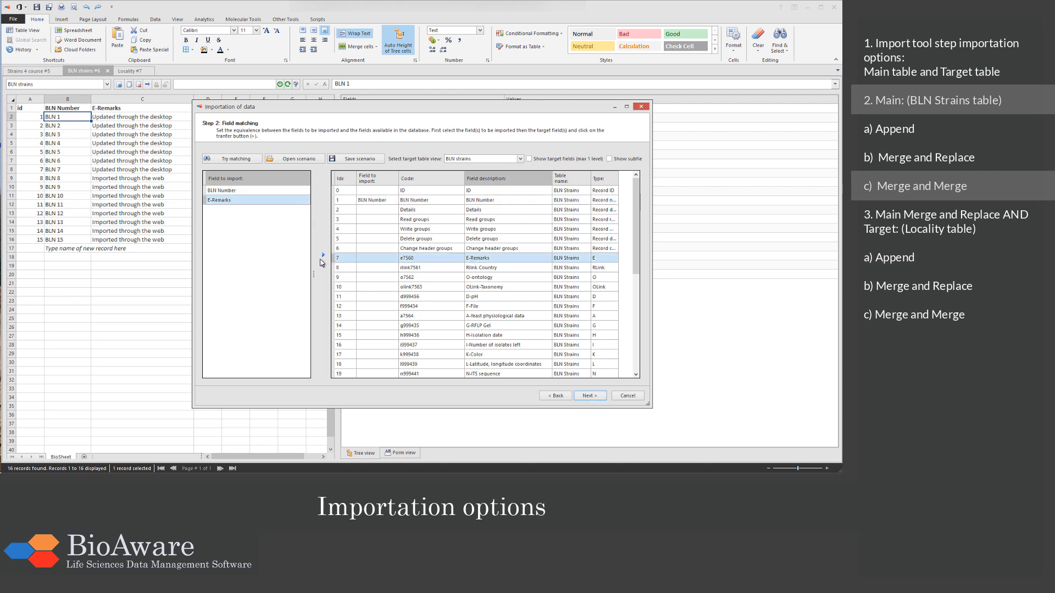
{"action": "left_click", "coordinate": [323, 255]}
{"action": "left_click", "coordinate": [579, 400]}
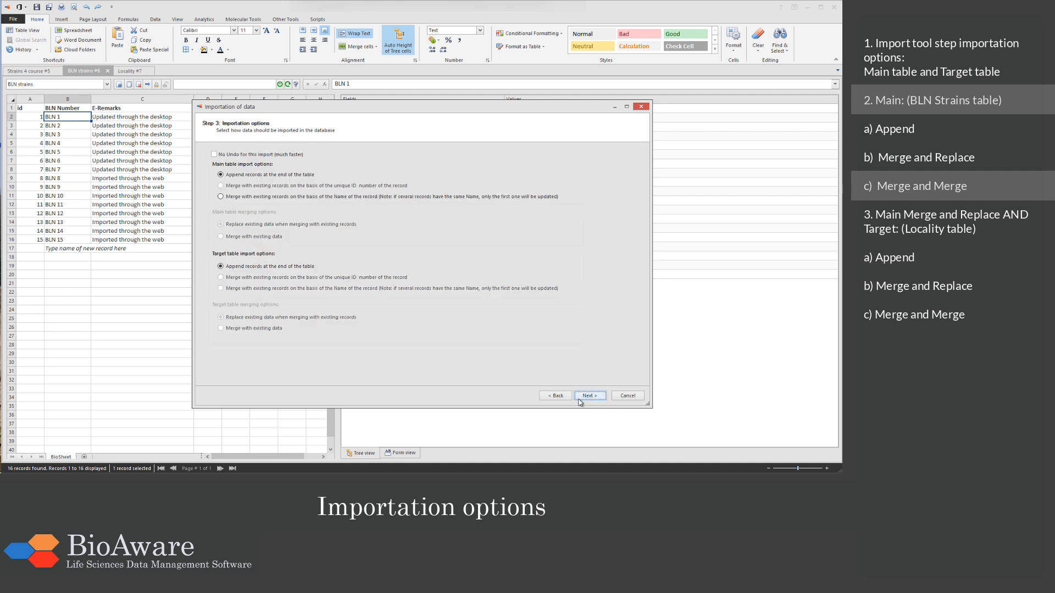
Step: Set the main table to merge by record name and merge with existing data, and complete the import
{"action": "left_click", "coordinate": [222, 197]}
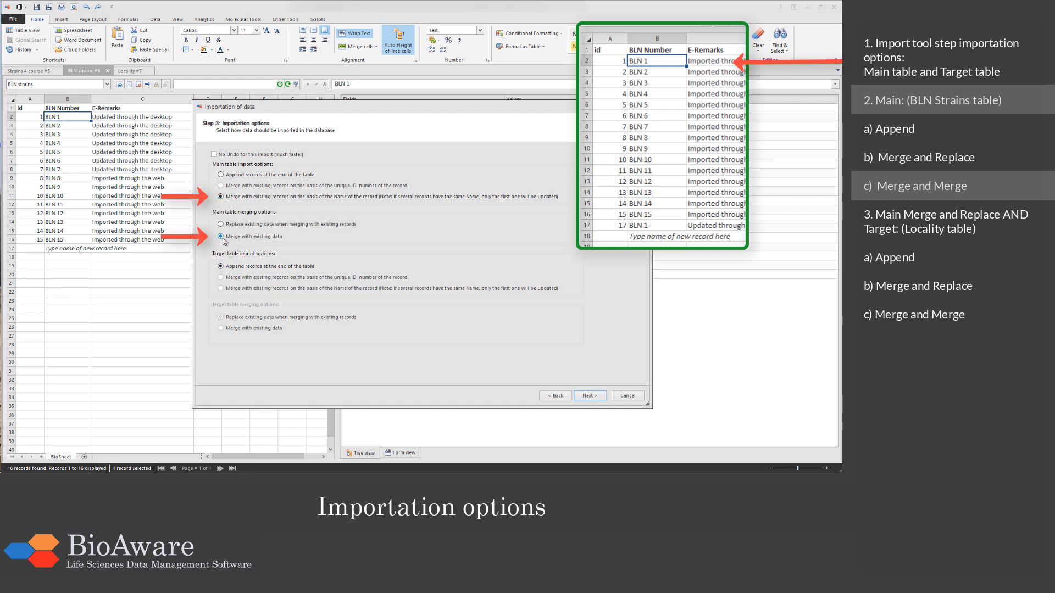
{"action": "left_click", "coordinate": [587, 397]}
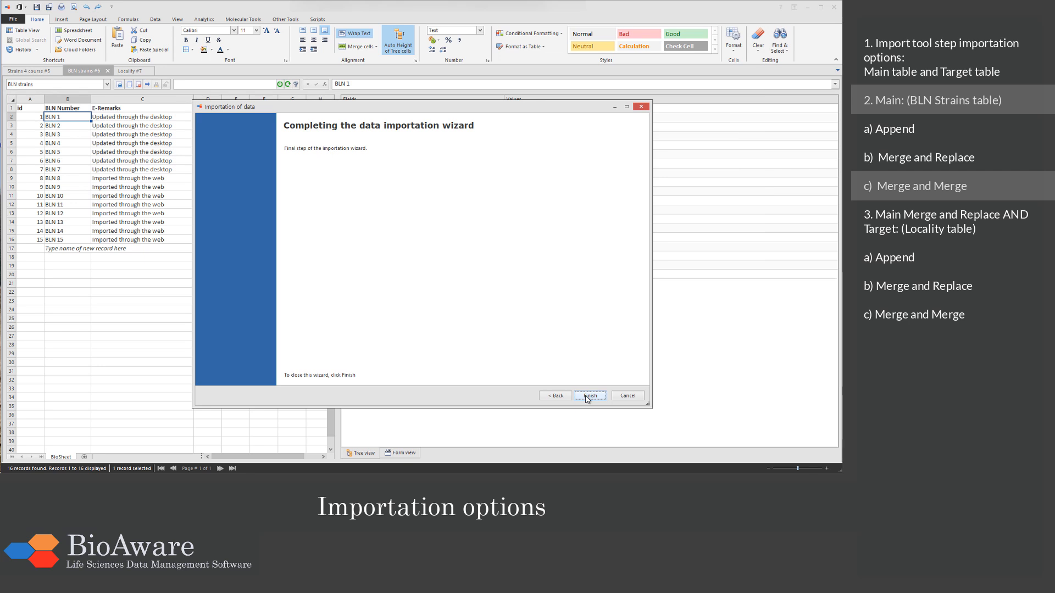
{"action": "left_click", "coordinate": [588, 396]}
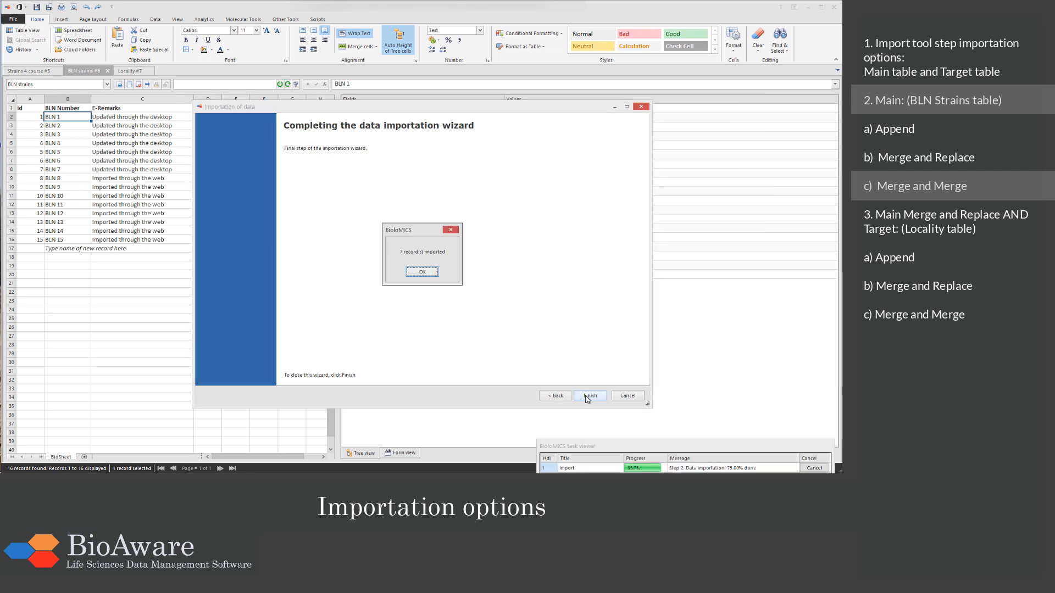
{"action": "left_click", "coordinate": [434, 274]}
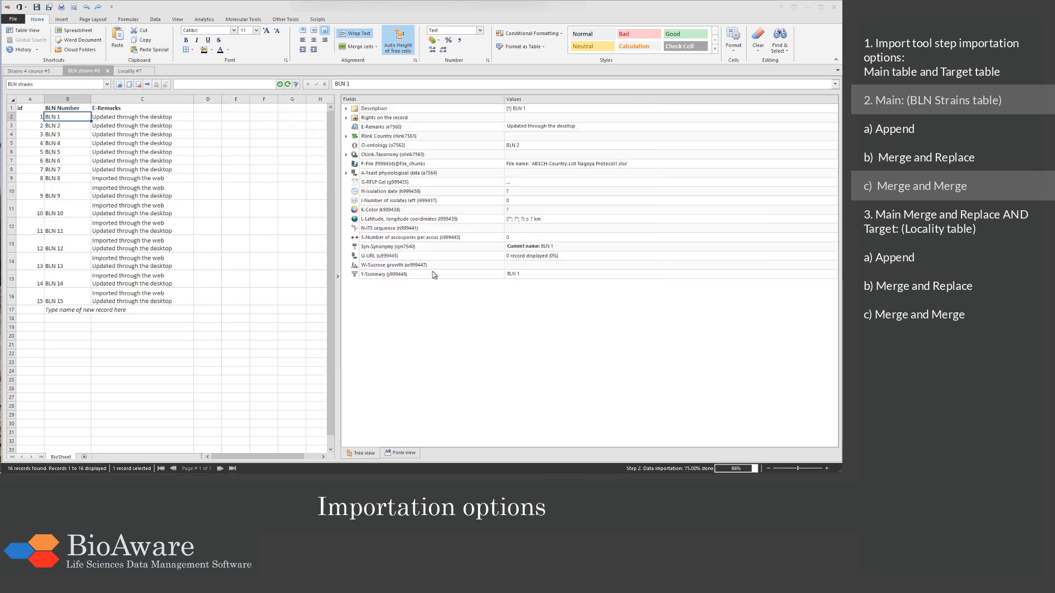
Step: Examine the E-Remarks of record BLN 9 and the Denmark record in the Locality table, and return to the BLN strains table
{"action": "left_click", "coordinate": [187, 197]}
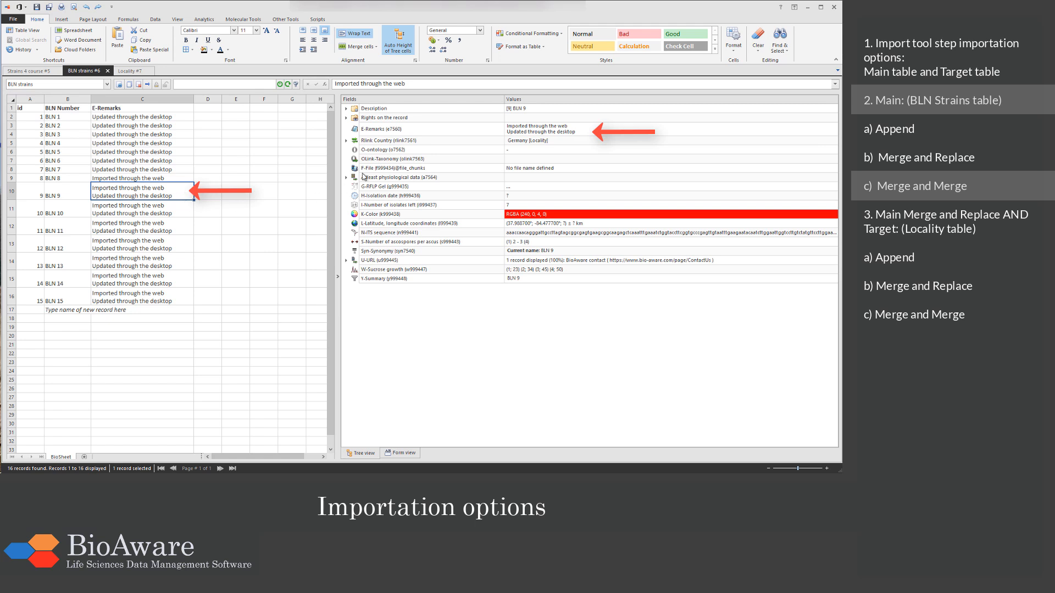
{"action": "left_click", "coordinate": [468, 130]}
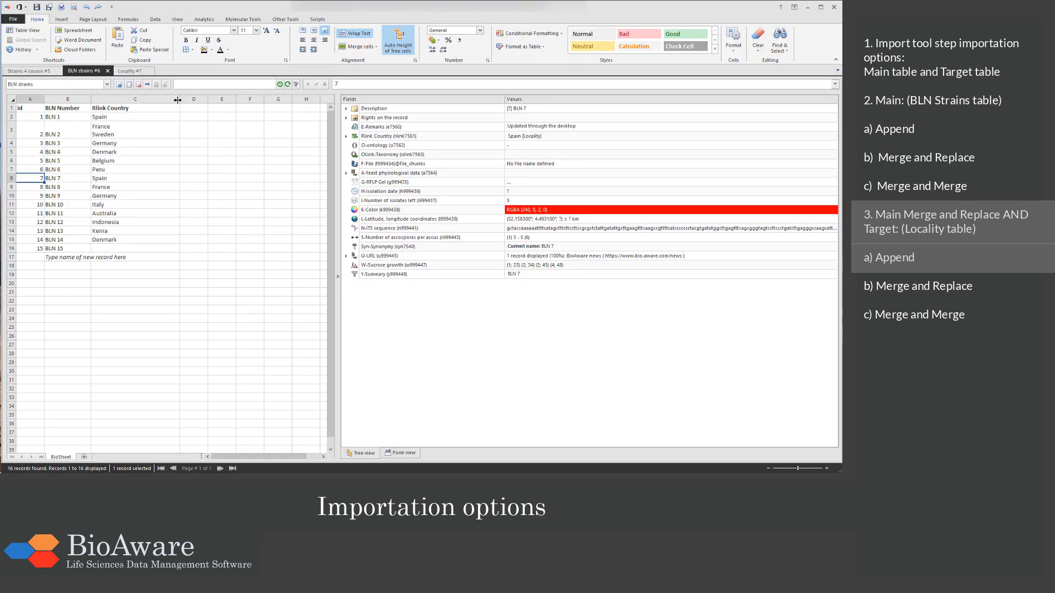
{"action": "left_click", "coordinate": [129, 71]}
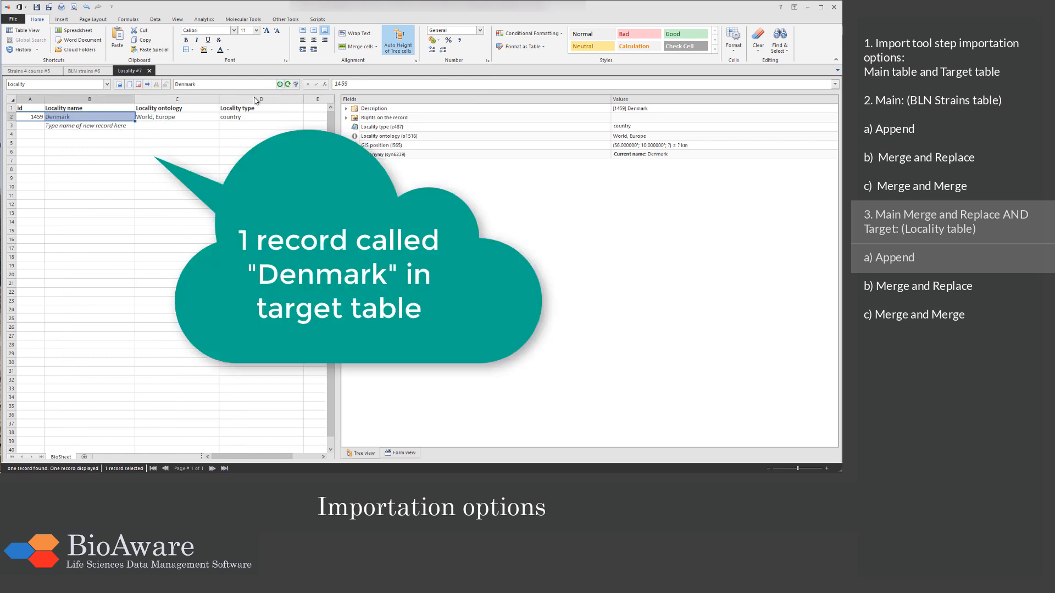
{"action": "left_click", "coordinate": [83, 72]}
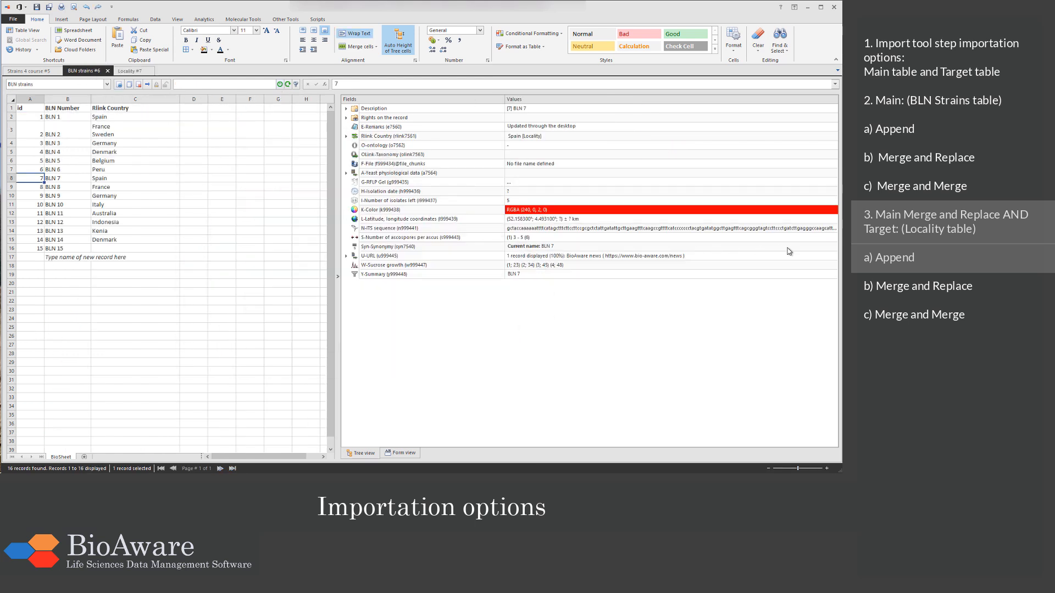
Step: Switch to Excel, copy the BLN 3 row with headers from the Target Append sheet, and select record BLN 3 in the BioloMICS BLN strains table
{"action": "key", "text": "alt+Tab"}
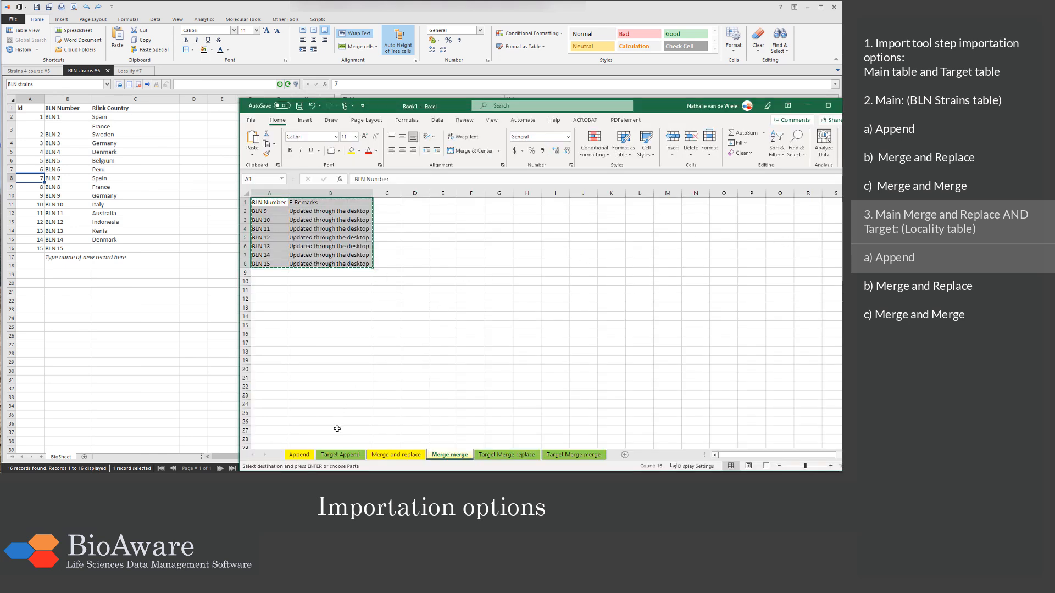
{"action": "left_click", "coordinate": [333, 456]}
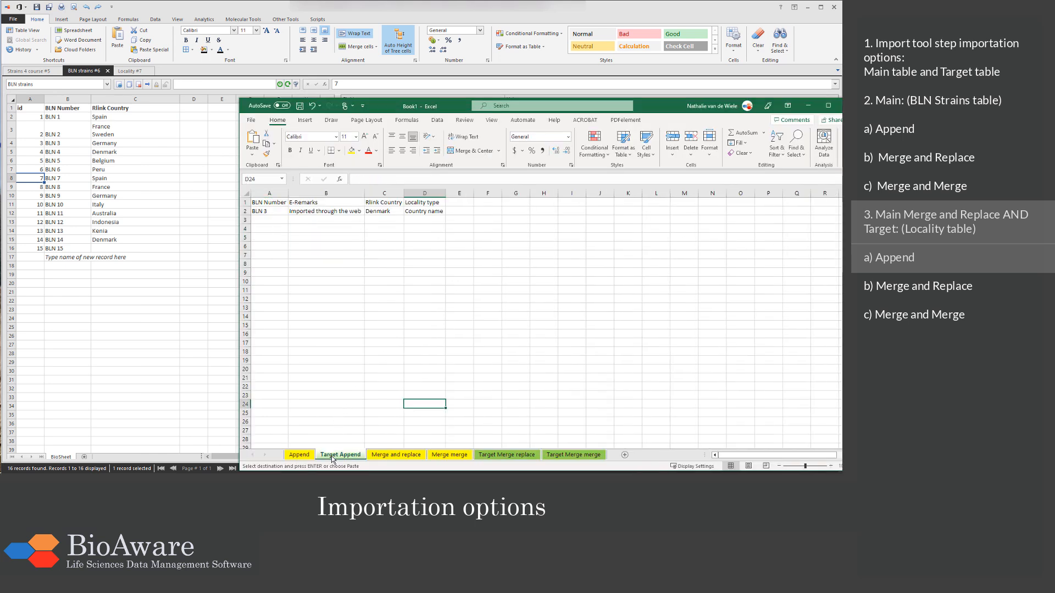
{"action": "left_click_drag", "start_coordinate": [278, 203], "coordinate": [417, 209]}
{"action": "key", "text": "ctrl+c"}
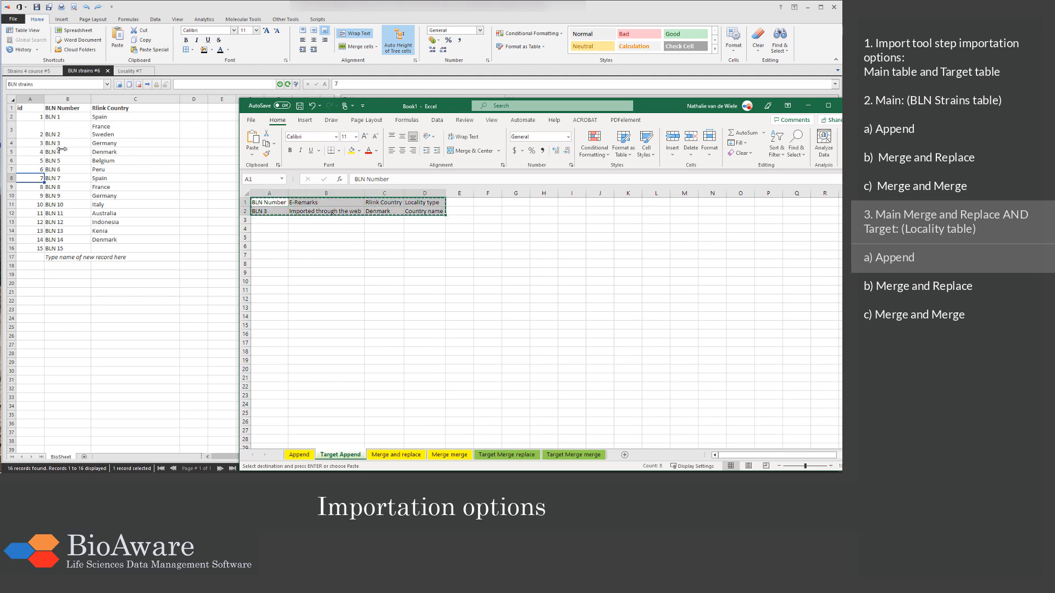
{"action": "left_click", "coordinate": [61, 144]}
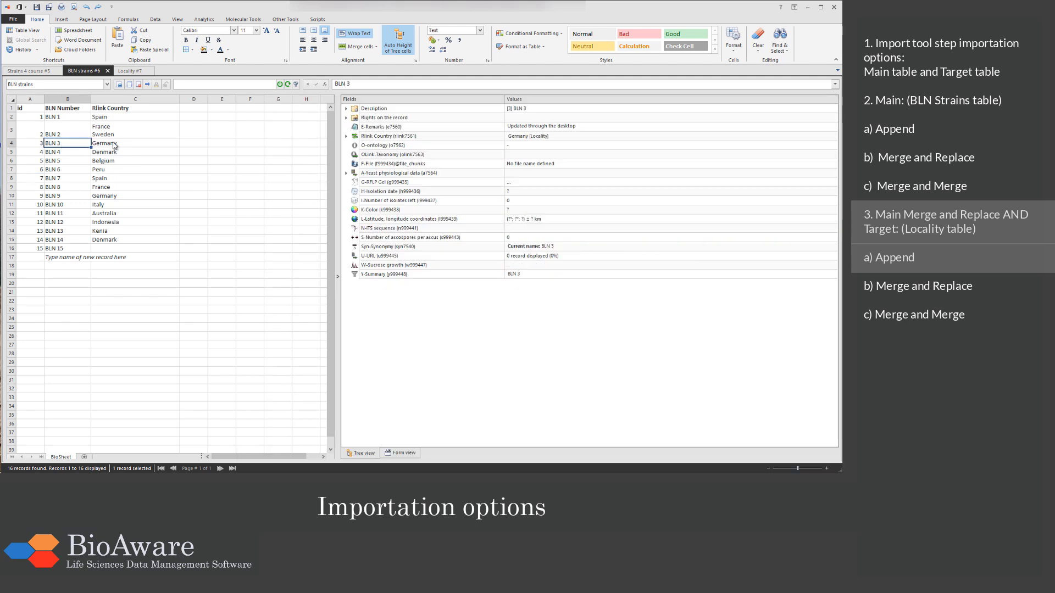
Step: Start a new data import, paste the copied BLN 3 tabular data, and continue to field matching
{"action": "left_click", "coordinate": [13, 19]}
{"action": "left_click", "coordinate": [36, 163]}
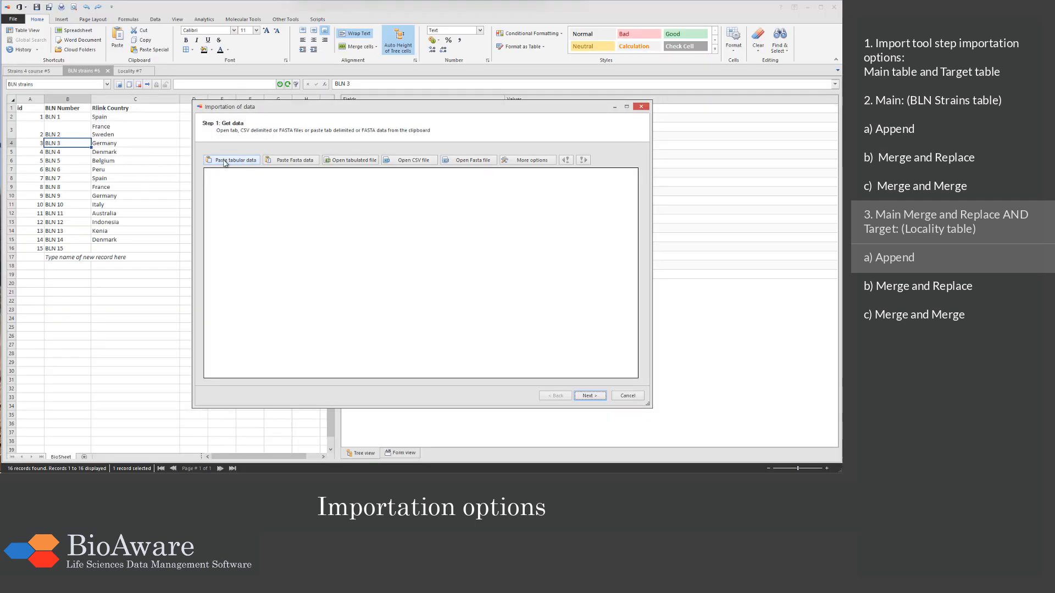
{"action": "left_click", "coordinate": [225, 162]}
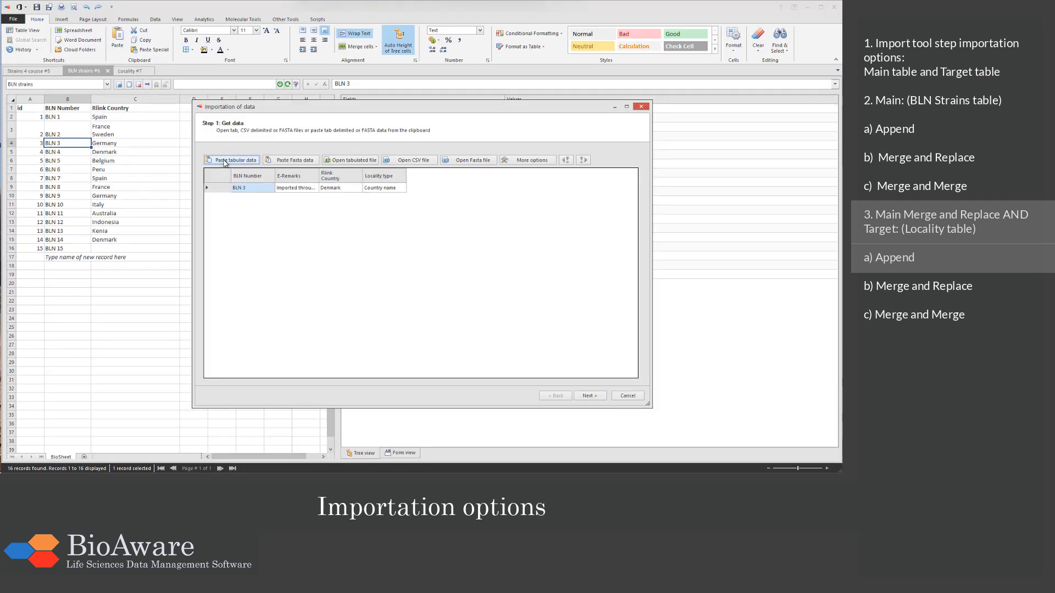
{"action": "left_click", "coordinate": [599, 398]}
Step: Match the imported BLN Number field to the BLN Number record name field of the BLN Strains table
{"action": "left_click", "coordinate": [306, 192]}
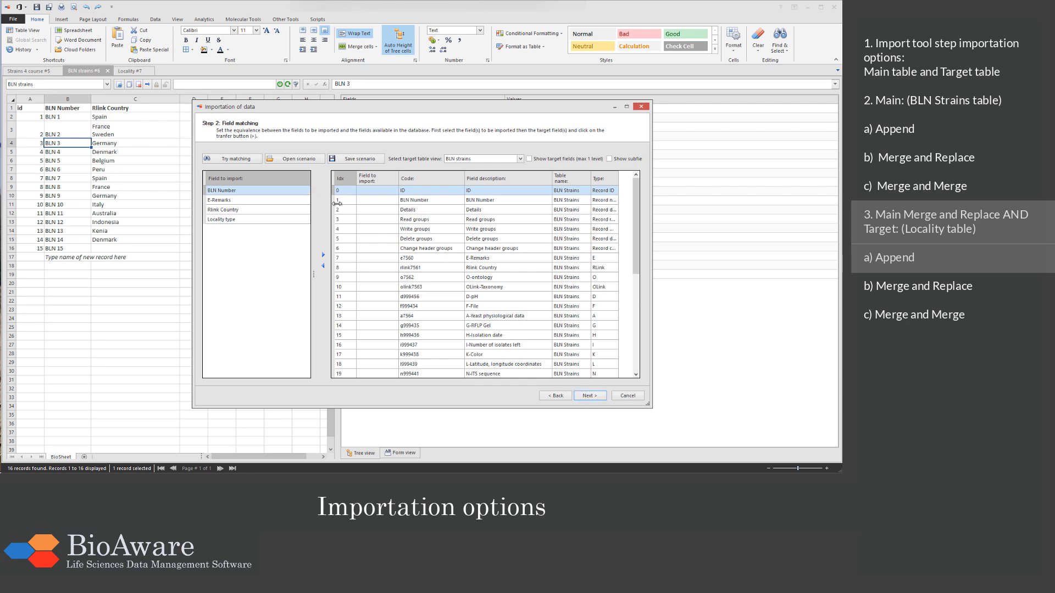
{"action": "left_click", "coordinate": [340, 203]}
{"action": "left_click", "coordinate": [323, 255]}
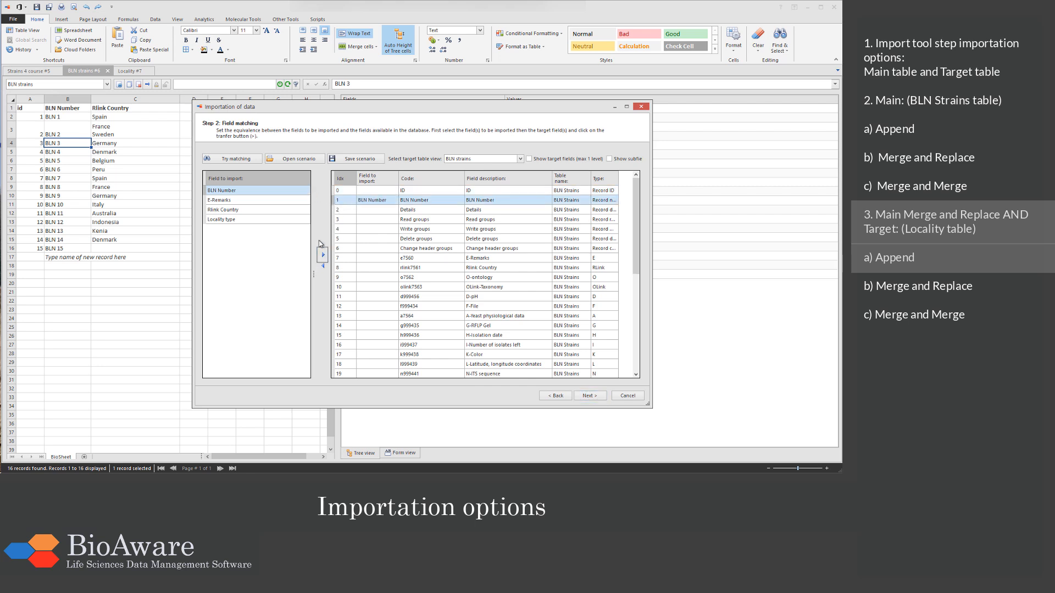
Step: Show the target fields and match the imported Rlink Country field to Rlink Country -> Target Locality name
{"action": "left_click", "coordinate": [303, 214]}
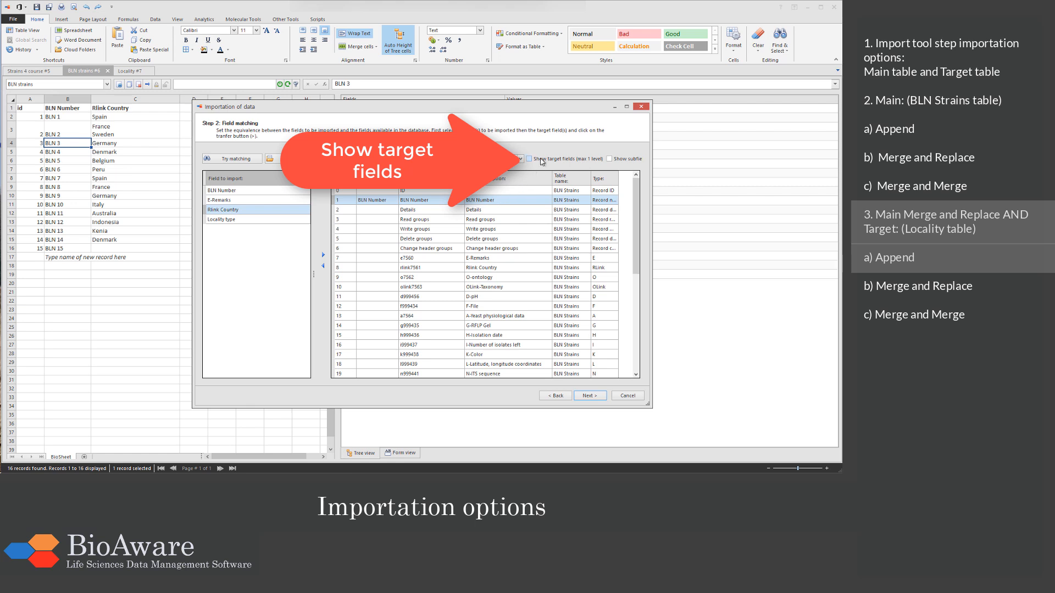
{"action": "left_click", "coordinate": [542, 160]}
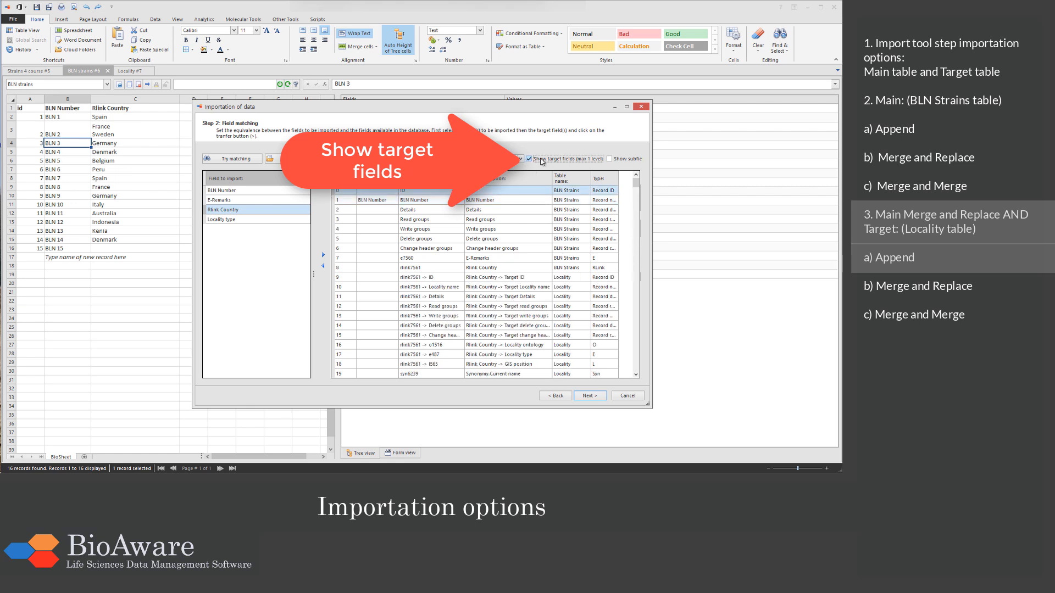
{"action": "left_click", "coordinate": [449, 289]}
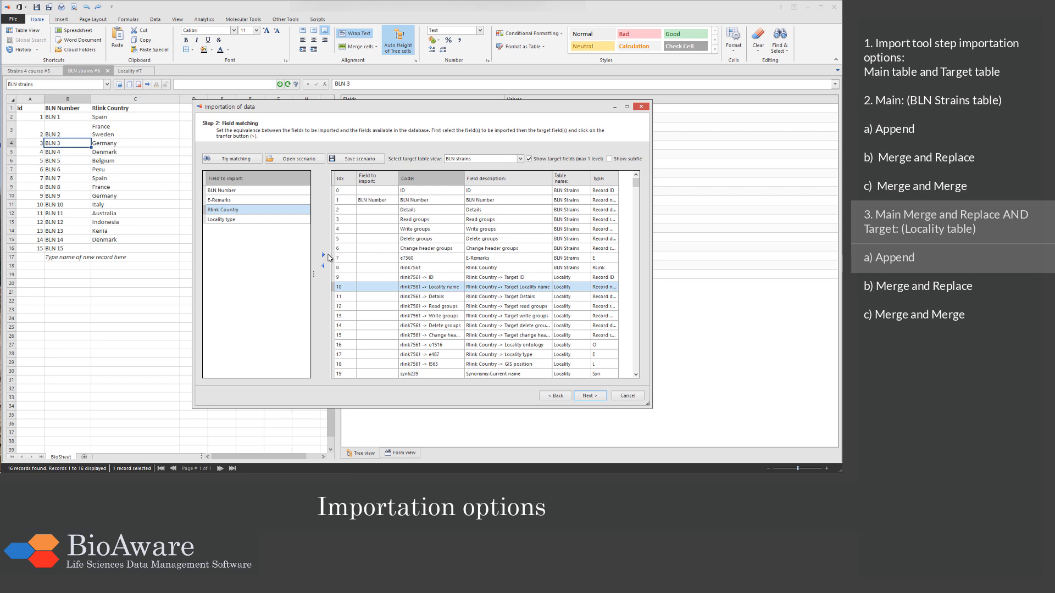
{"action": "left_click", "coordinate": [322, 257]}
Step: Match the imported Locality type field to Rlink Country -> Locality type and continue to the importation options
{"action": "left_click", "coordinate": [303, 219]}
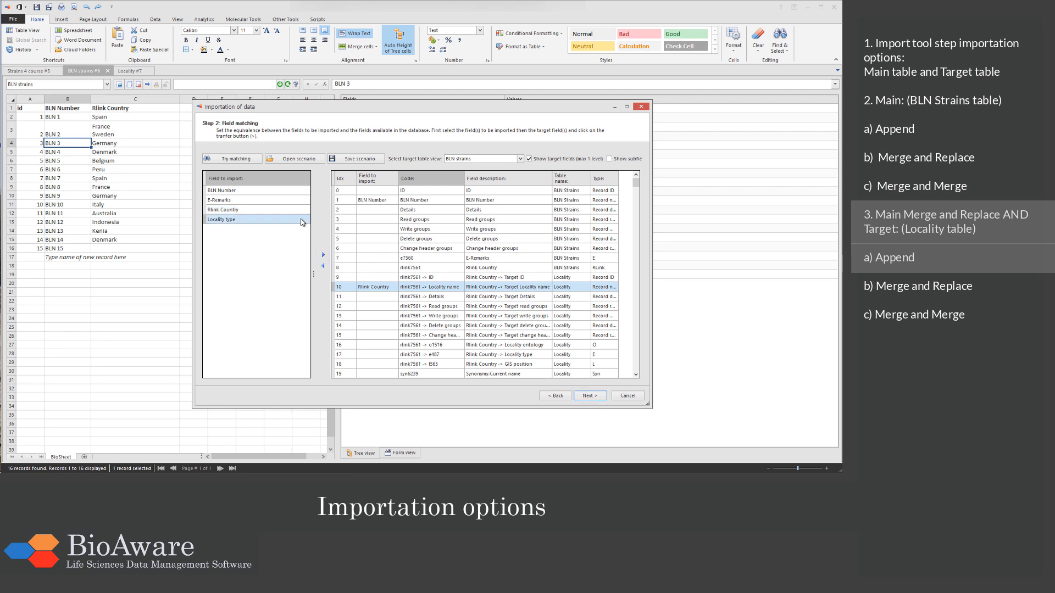
{"action": "left_click", "coordinate": [490, 356]}
{"action": "left_click", "coordinate": [322, 258]}
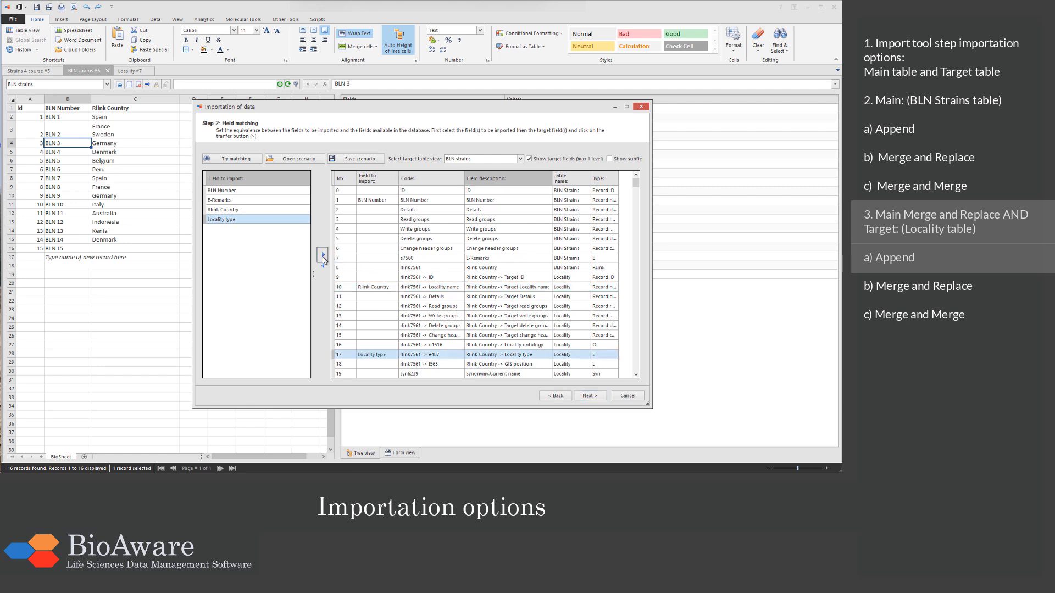
{"action": "left_click", "coordinate": [588, 395]}
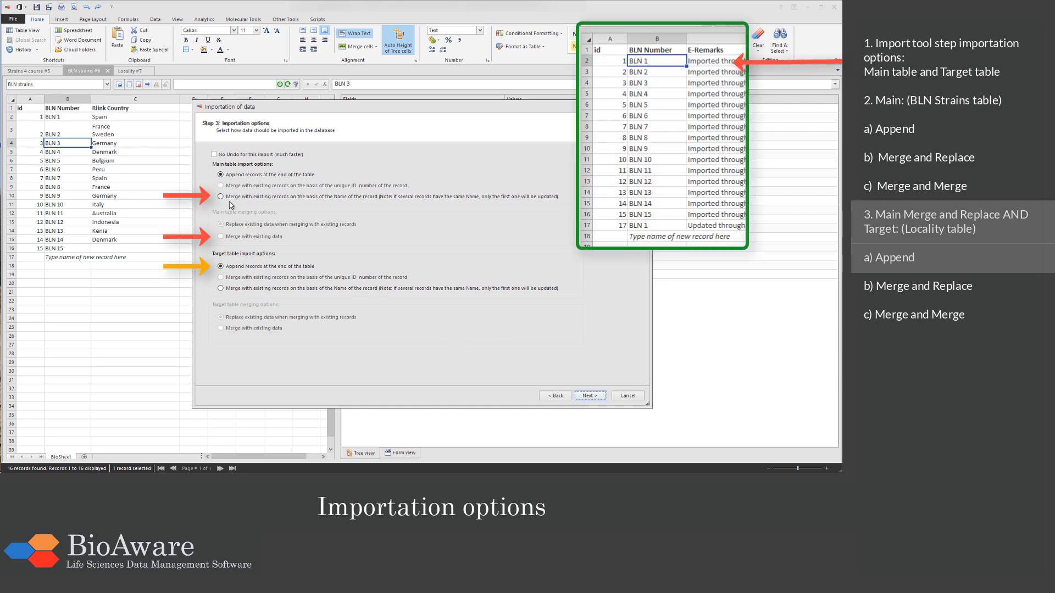
Step: Merge the main table by record name with existing data, keep the target table on append, and complete the import
{"action": "left_click", "coordinate": [221, 196]}
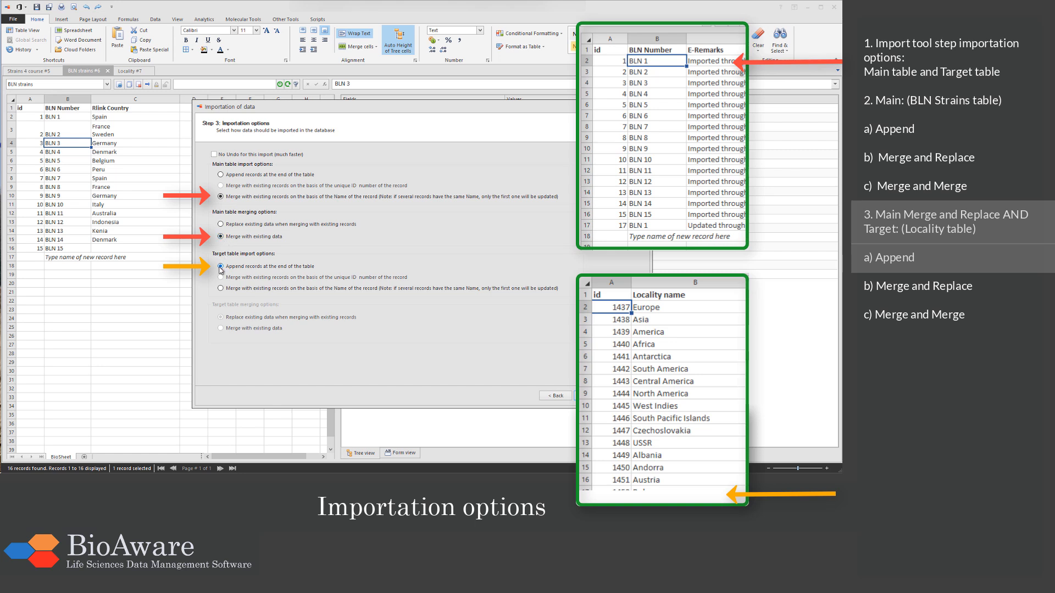
{"action": "left_click", "coordinate": [590, 398]}
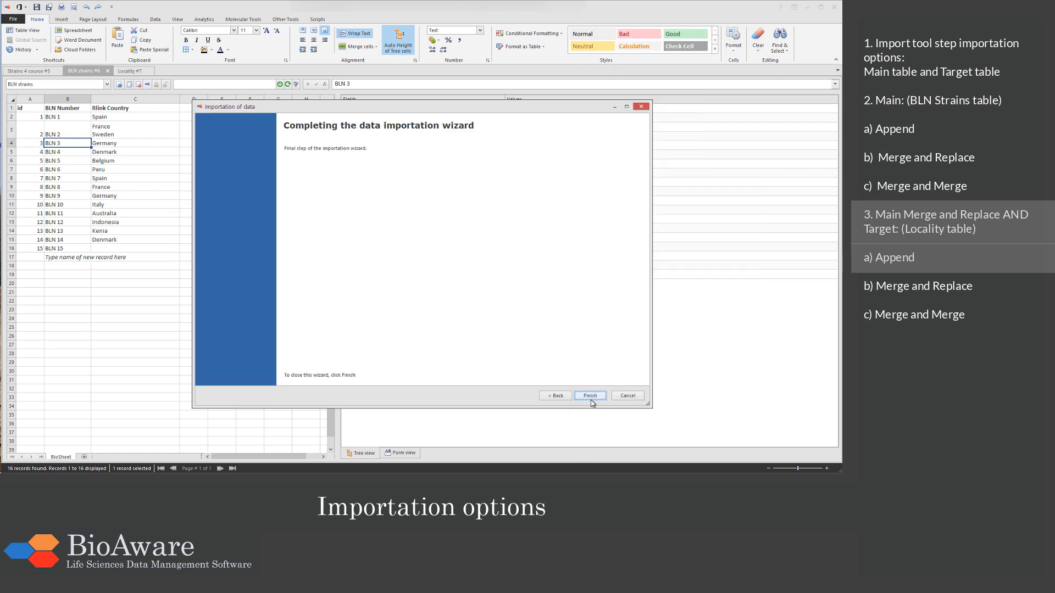
{"action": "left_click", "coordinate": [591, 396]}
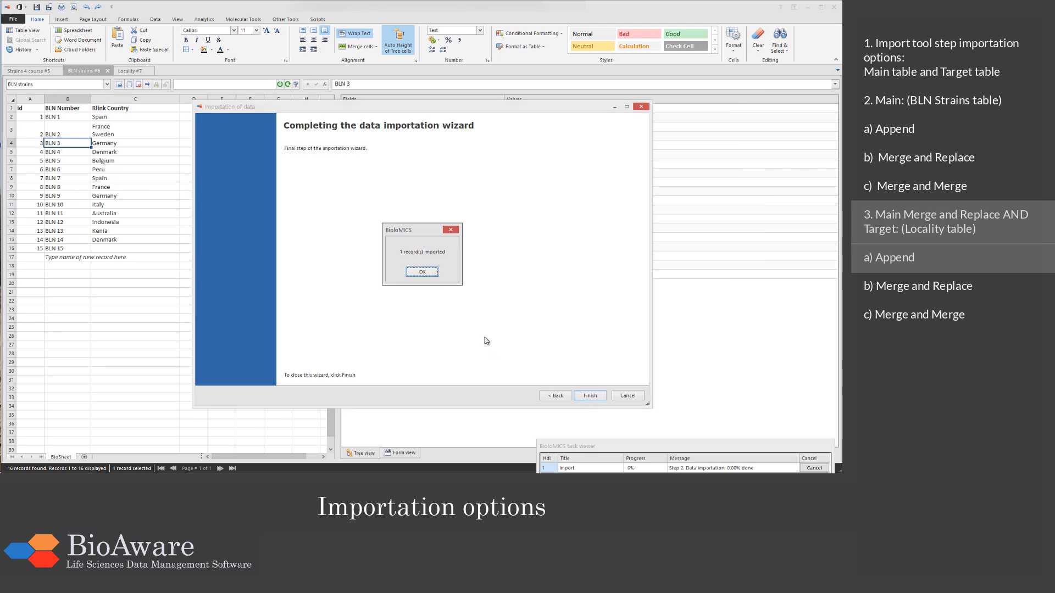
{"action": "left_click", "coordinate": [422, 272]}
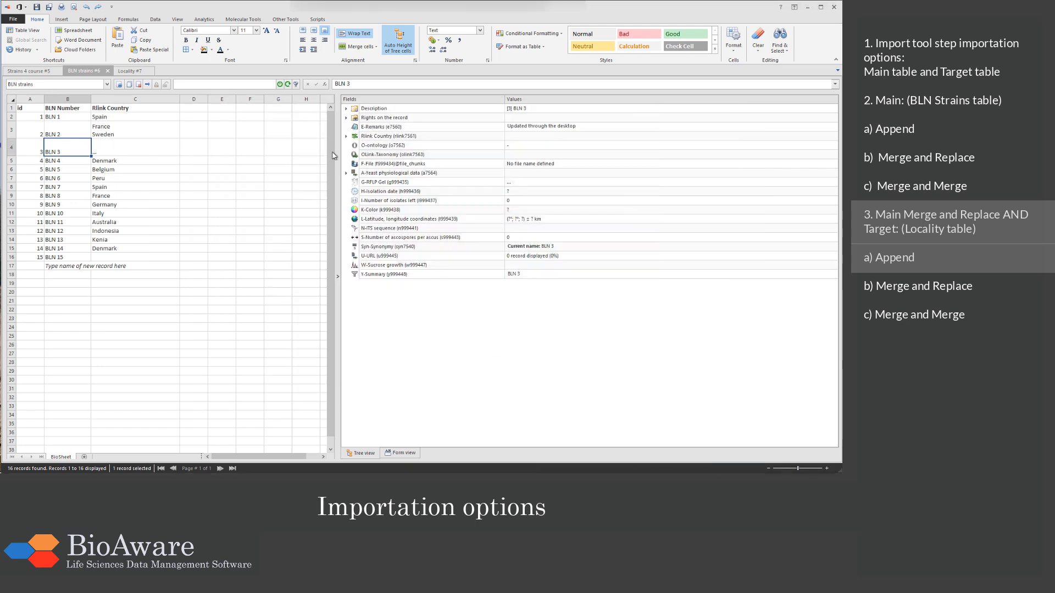
Step: Refresh the BLN strains table and examine the linked Rlink Country records of BLN 3, expanding the Denmark record's details
{"action": "left_click", "coordinate": [289, 85]}
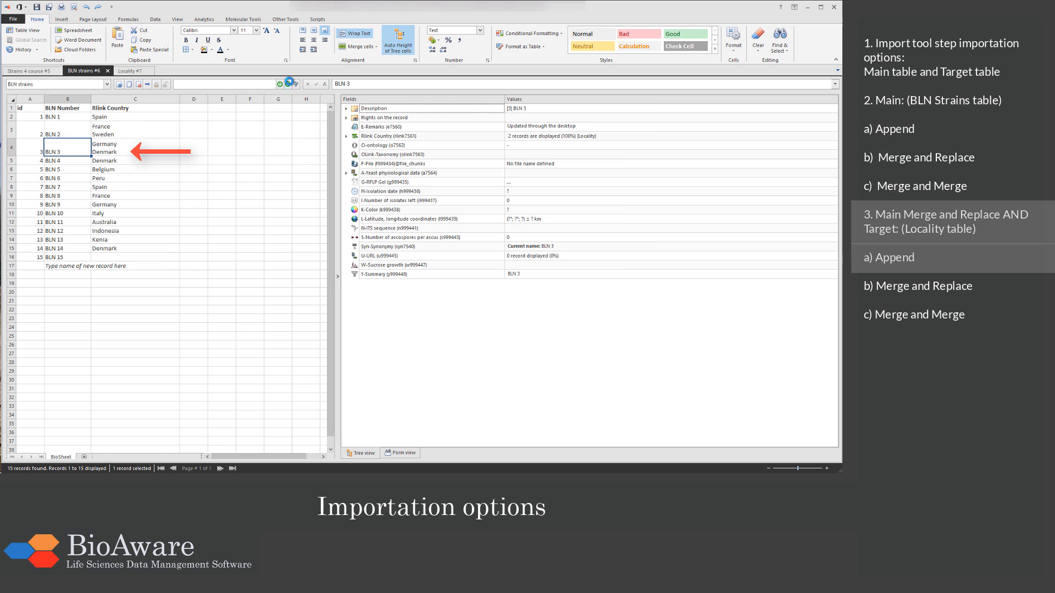
{"action": "left_click", "coordinate": [345, 137]}
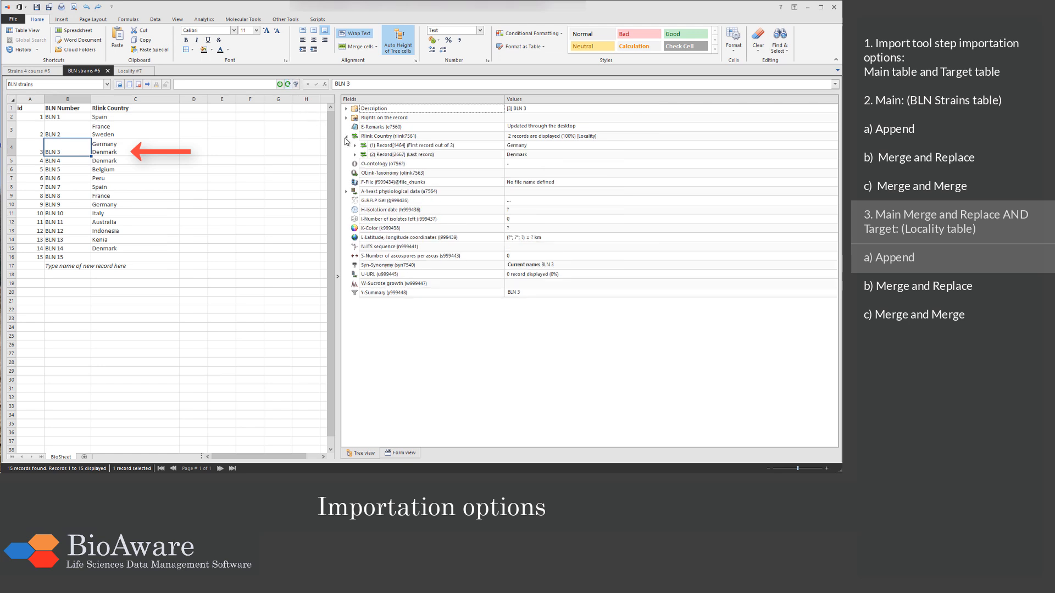
{"action": "left_click", "coordinate": [414, 147]}
{"action": "left_click", "coordinate": [409, 156]}
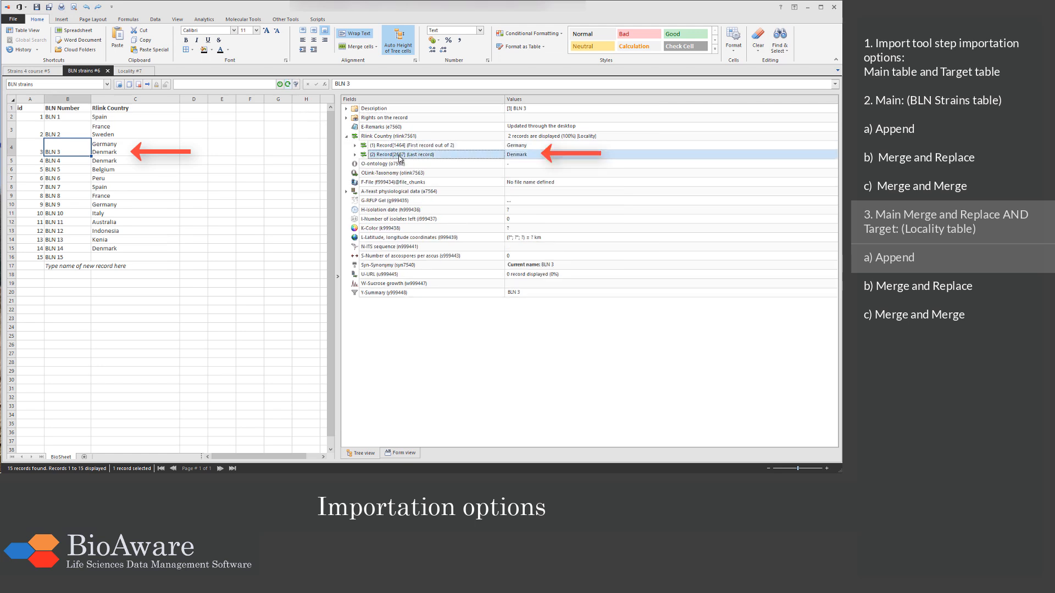
{"action": "left_click", "coordinate": [355, 155]}
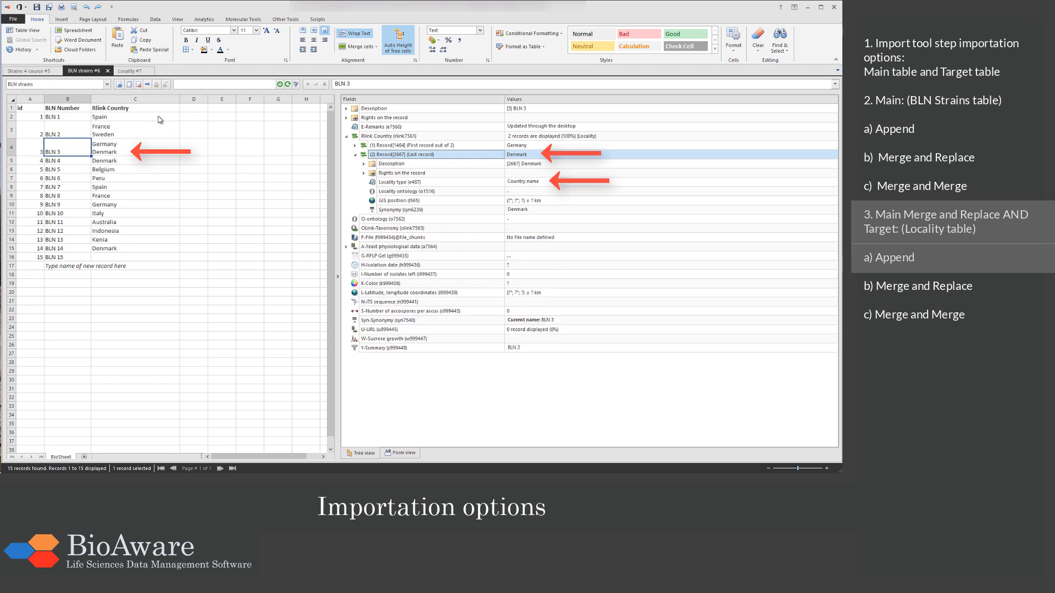
Step: Refresh the Locality table, search it for Denmark, and examine the second matching record
{"action": "left_click", "coordinate": [123, 71]}
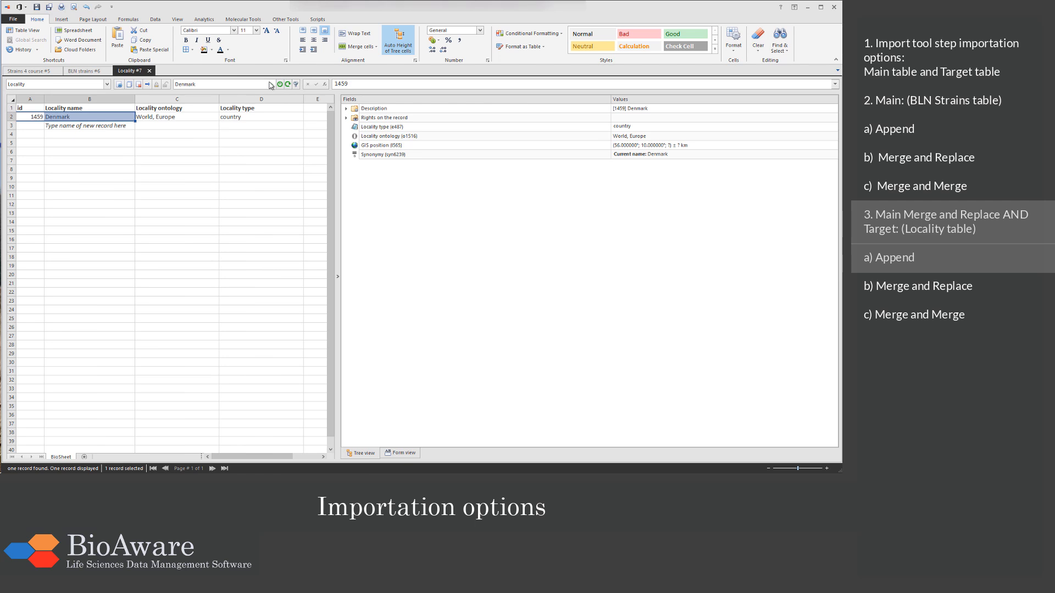
{"action": "left_click", "coordinate": [287, 85]}
{"action": "left_click", "coordinate": [236, 85]}
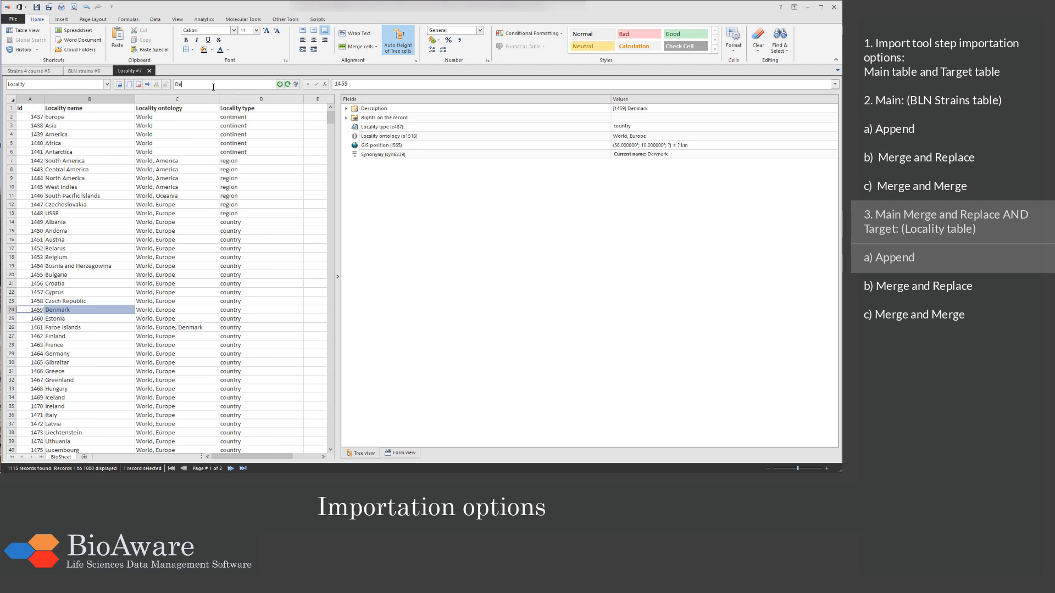
{"action": "left_click", "coordinate": [280, 86]}
{"action": "left_click", "coordinate": [112, 127]}
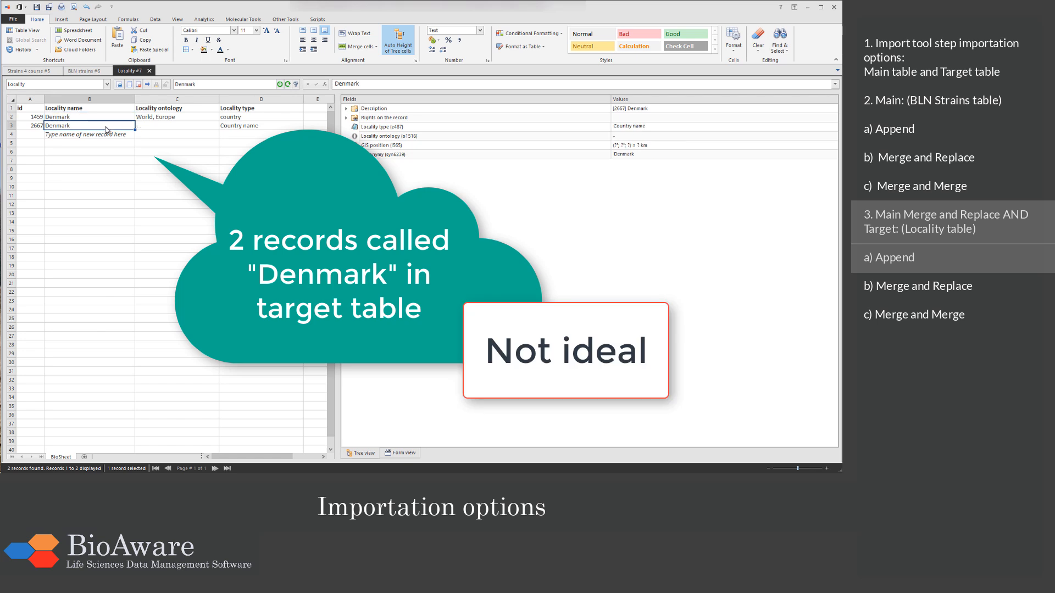
Step: Return to the BLN strains table and delete the second linked Rlink Country record, Denmark, of BLN 3
{"action": "left_click", "coordinate": [82, 74]}
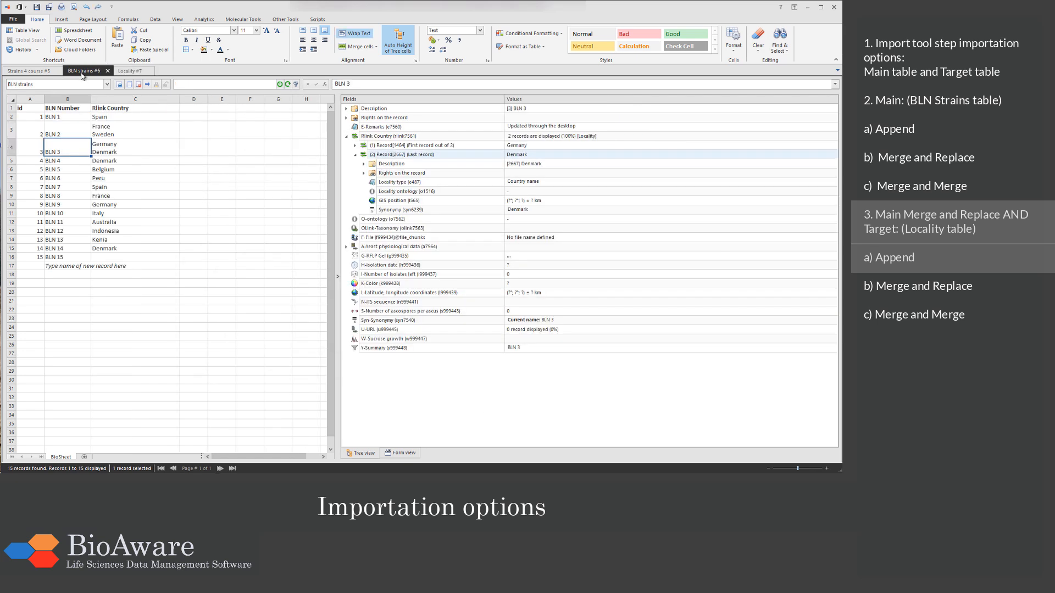
{"action": "left_click", "coordinate": [382, 156]}
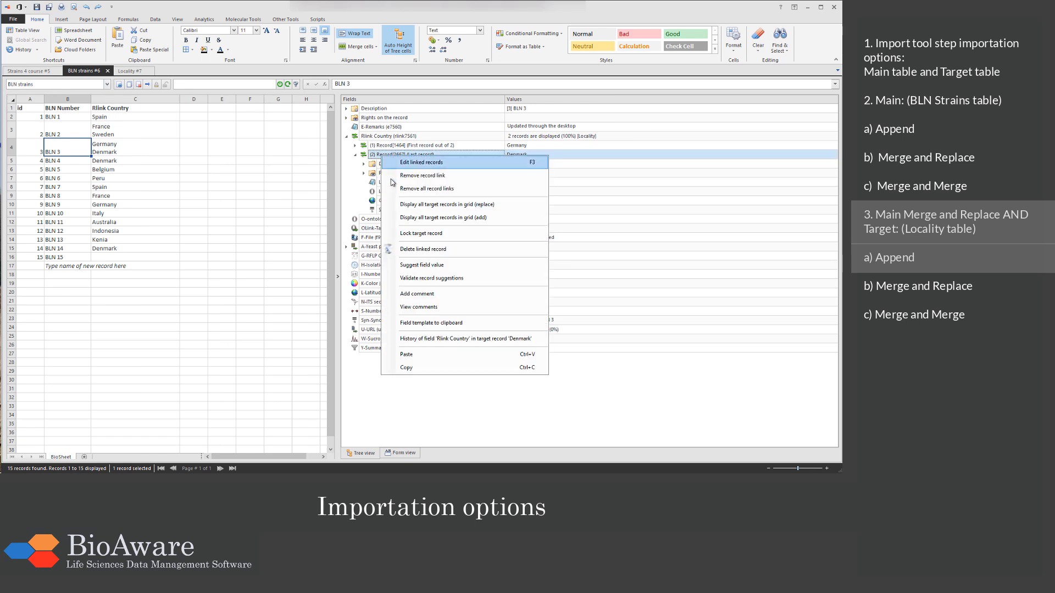
{"action": "left_click", "coordinate": [421, 250]}
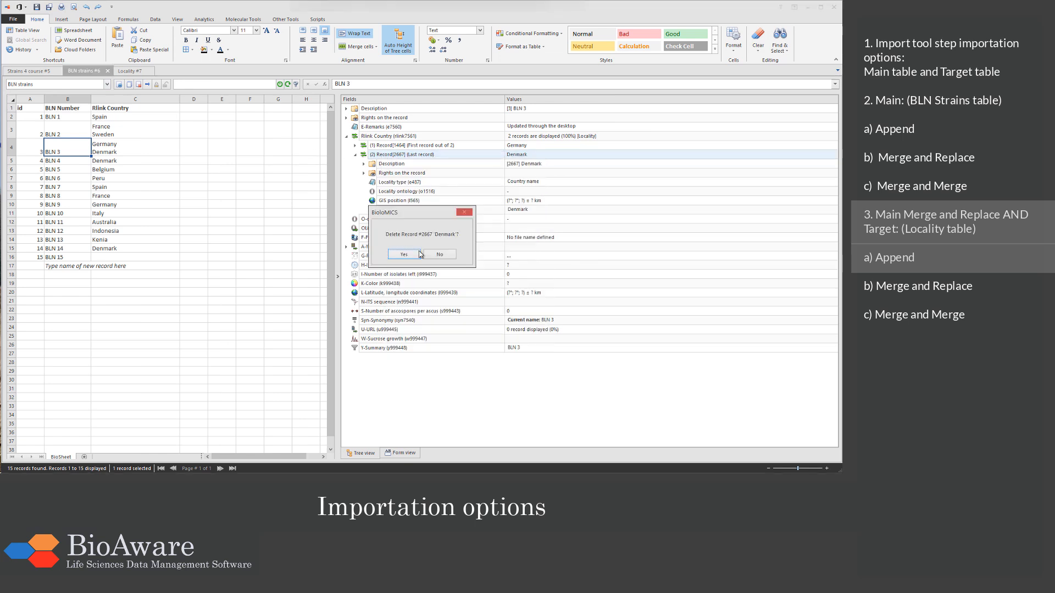
{"action": "left_click", "coordinate": [404, 255]}
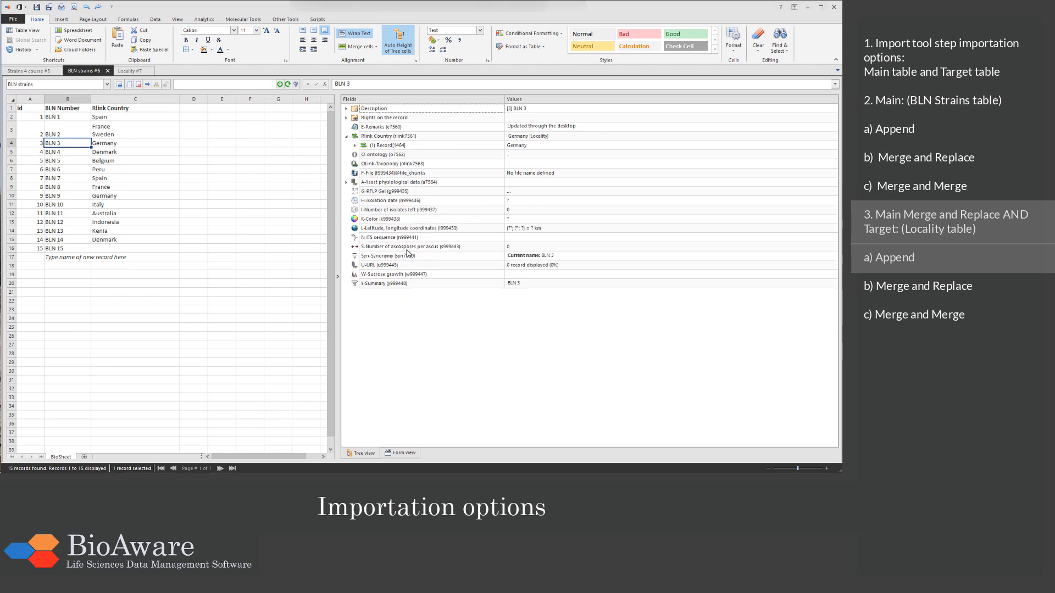
Step: Refresh the Locality table, search it again for Denmark, and return to the BLN strains table
{"action": "left_click", "coordinate": [131, 71]}
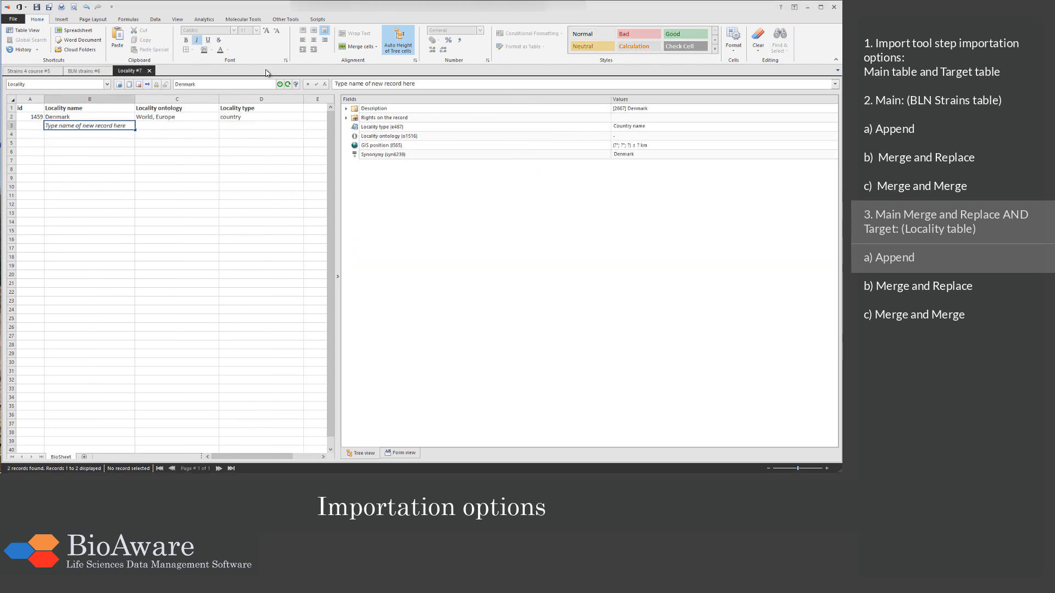
{"action": "left_click", "coordinate": [286, 85]}
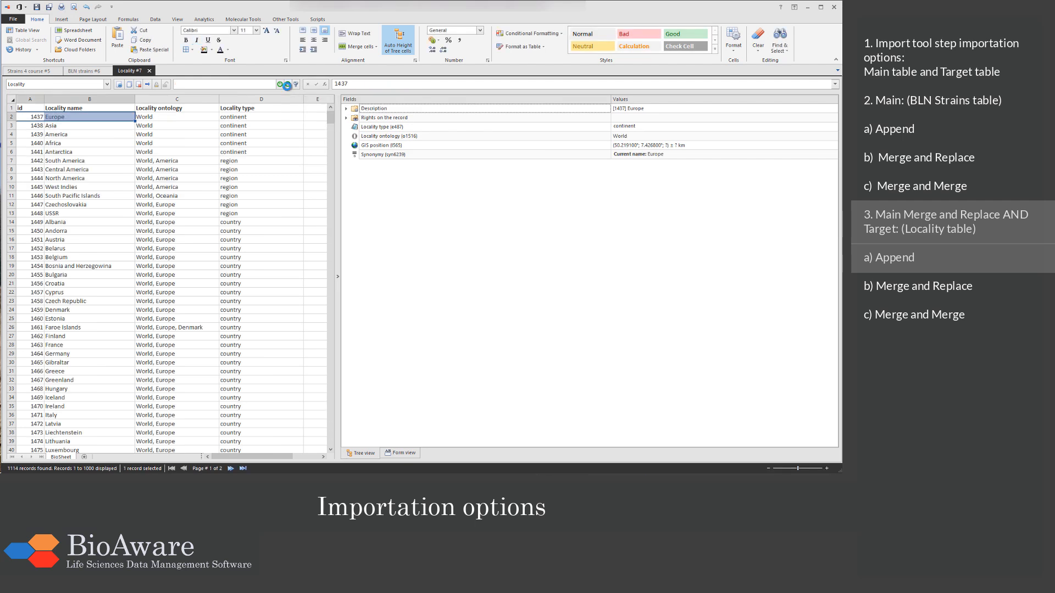
{"action": "left_click", "coordinate": [248, 85]}
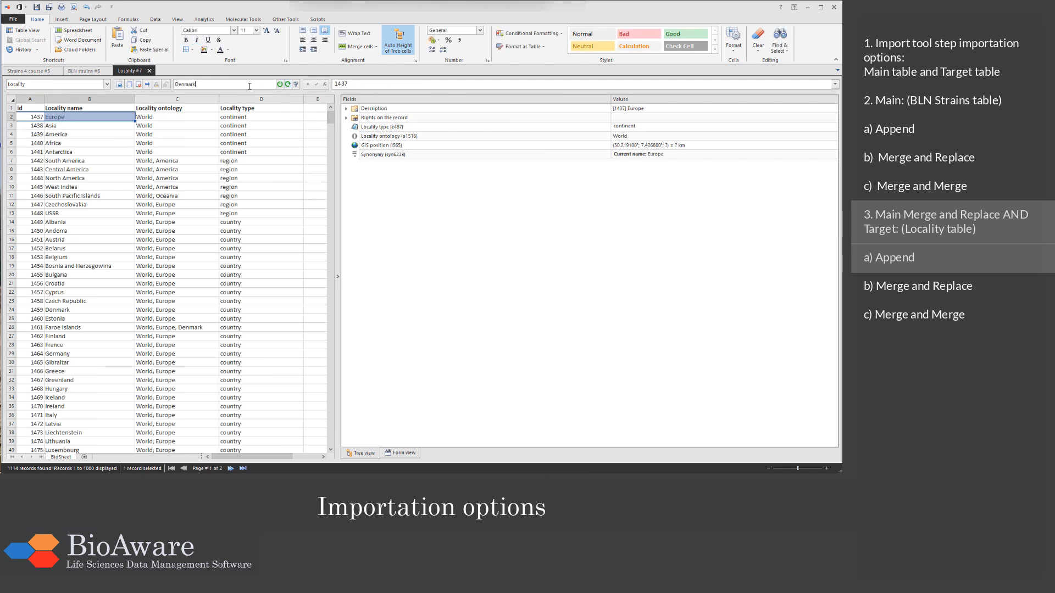
{"action": "left_click", "coordinate": [280, 85]}
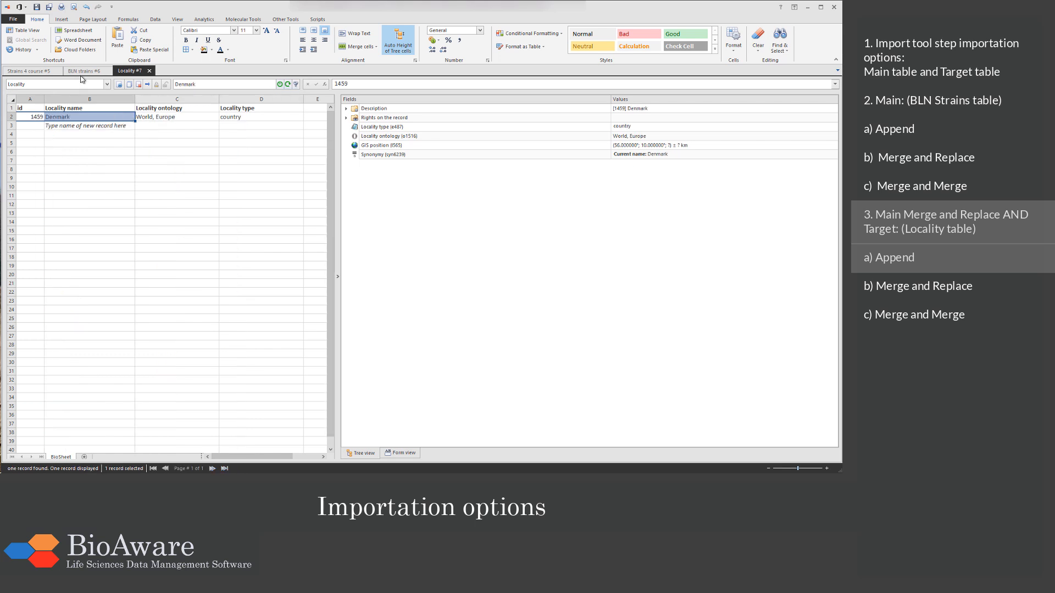
{"action": "left_click", "coordinate": [81, 72]}
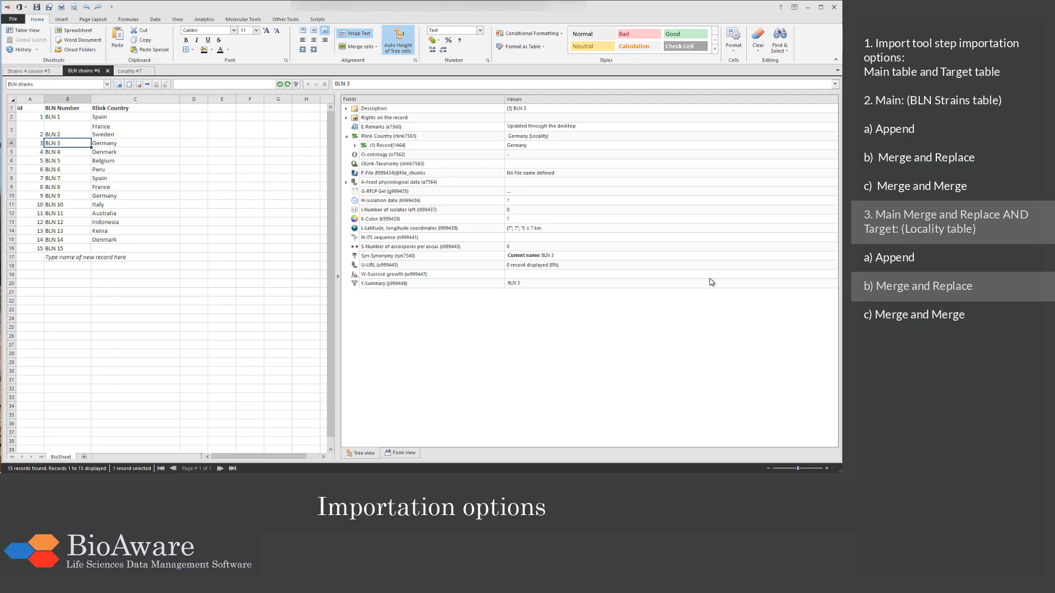
Step: Switch to Excel and copy the BLN 1 and BLN 2 rows with headers from the Target Merge replace sheet
{"action": "key", "text": "alt+Tab"}
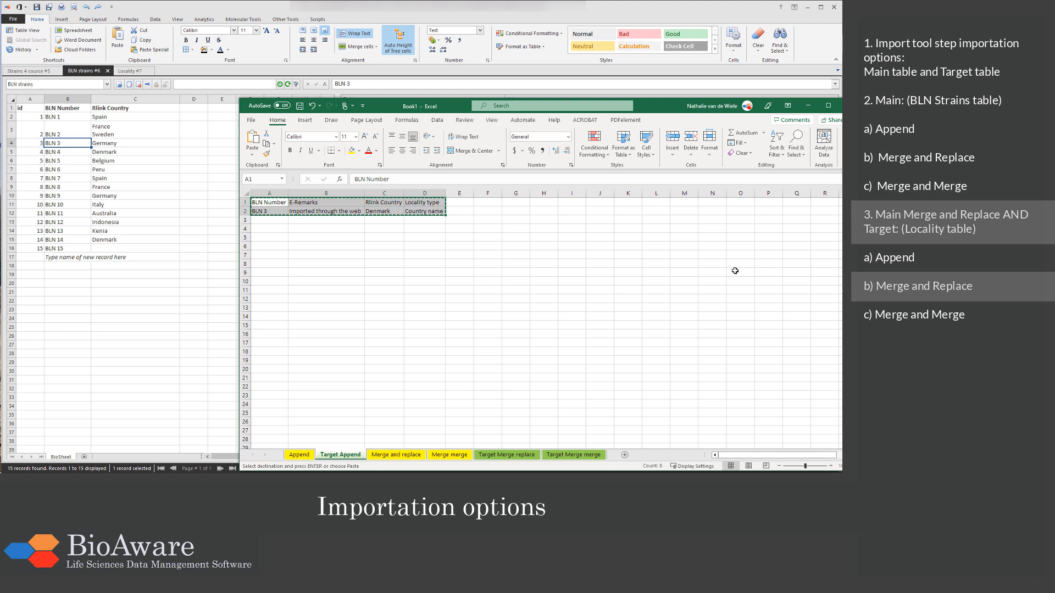
{"action": "left_click", "coordinate": [489, 455]}
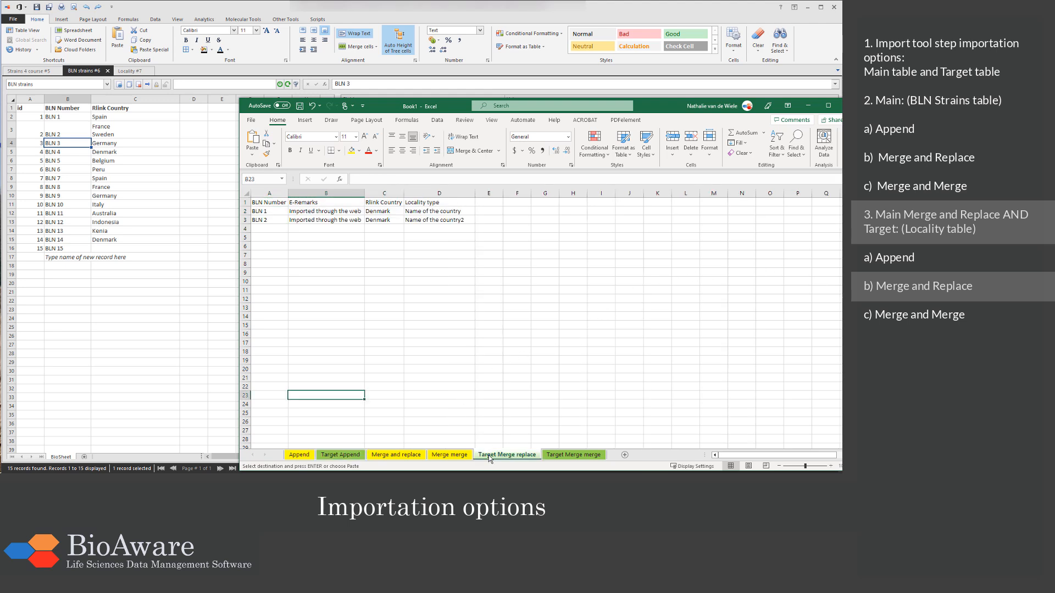
{"action": "left_click_drag", "start_coordinate": [283, 203], "coordinate": [410, 220]}
{"action": "key", "text": "ctrl+c"}
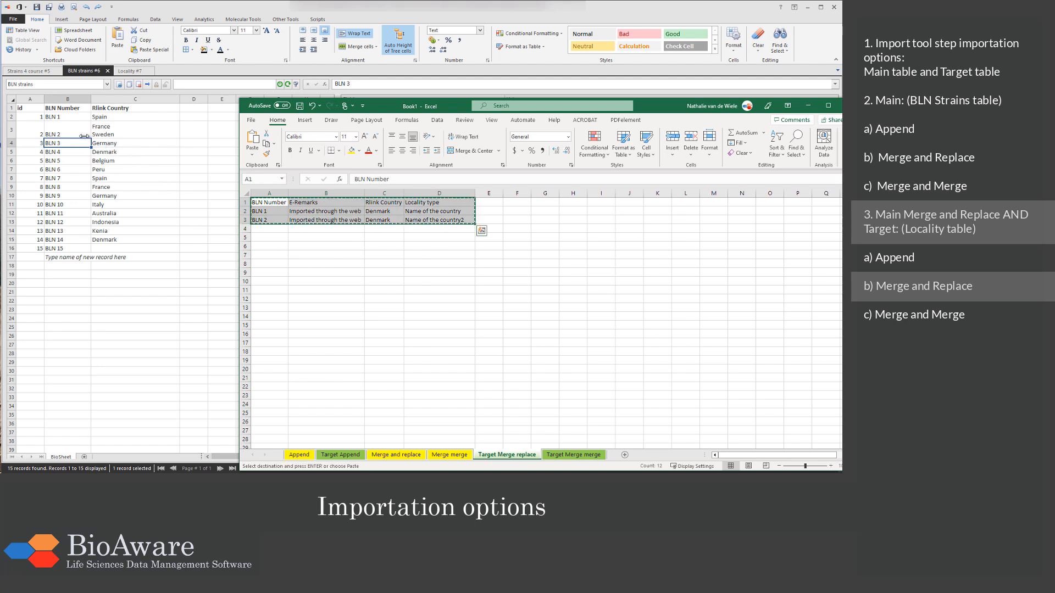
Step: Switch to BioloMICS and examine the Locality type of BLN 4's linked Rlink Country record
{"action": "left_click", "coordinate": [79, 144]}
{"action": "left_click", "coordinate": [77, 156]}
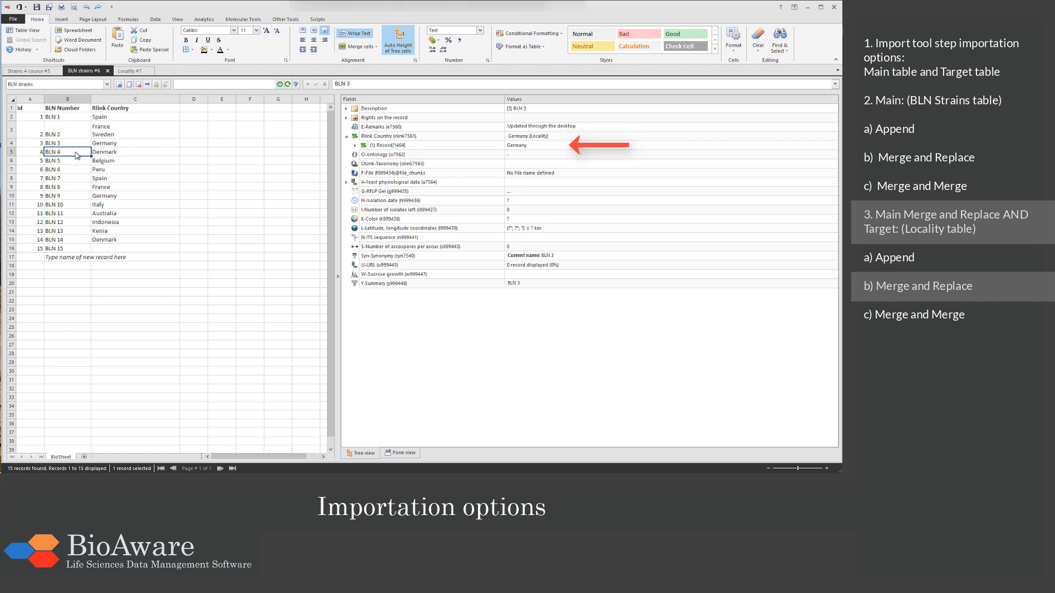
{"action": "left_click", "coordinate": [369, 139]}
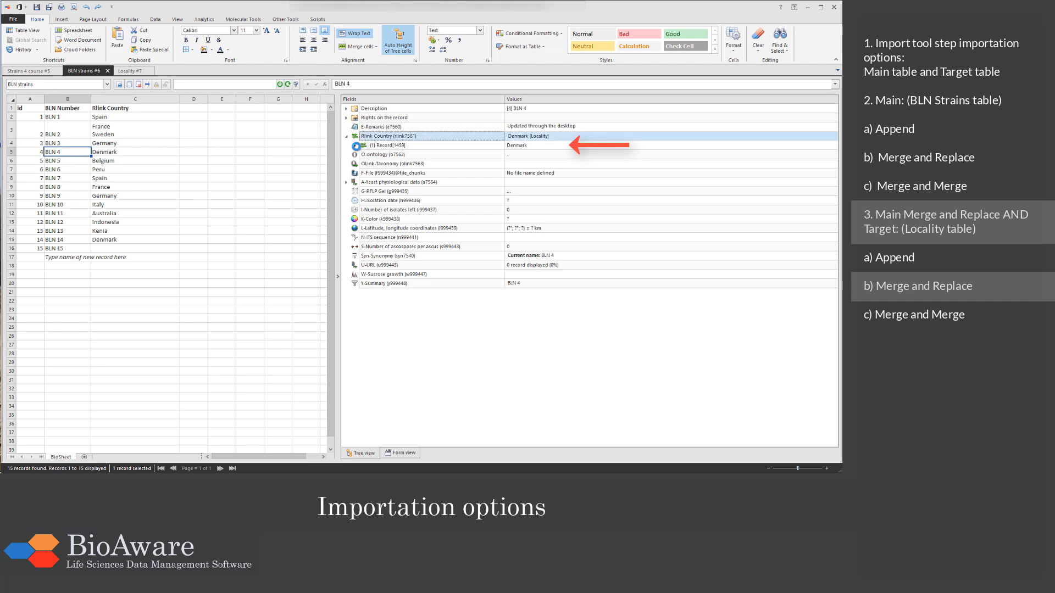
{"action": "left_click", "coordinate": [356, 145]}
{"action": "left_click", "coordinate": [442, 176]}
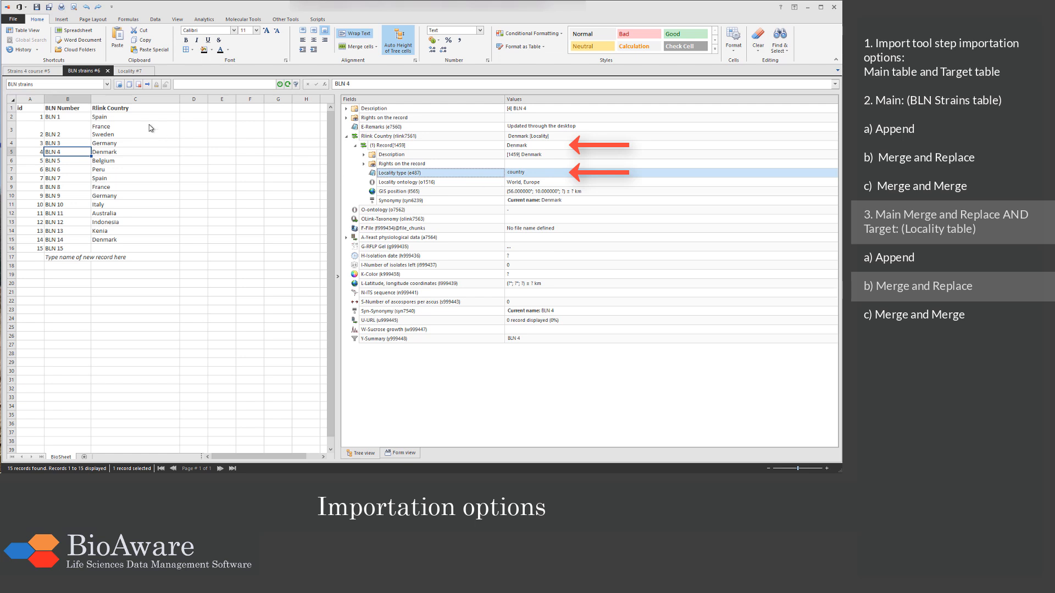
Step: Start a data import into the BLN strains table and paste the copied tabular data as its source
{"action": "left_click", "coordinate": [14, 21]}
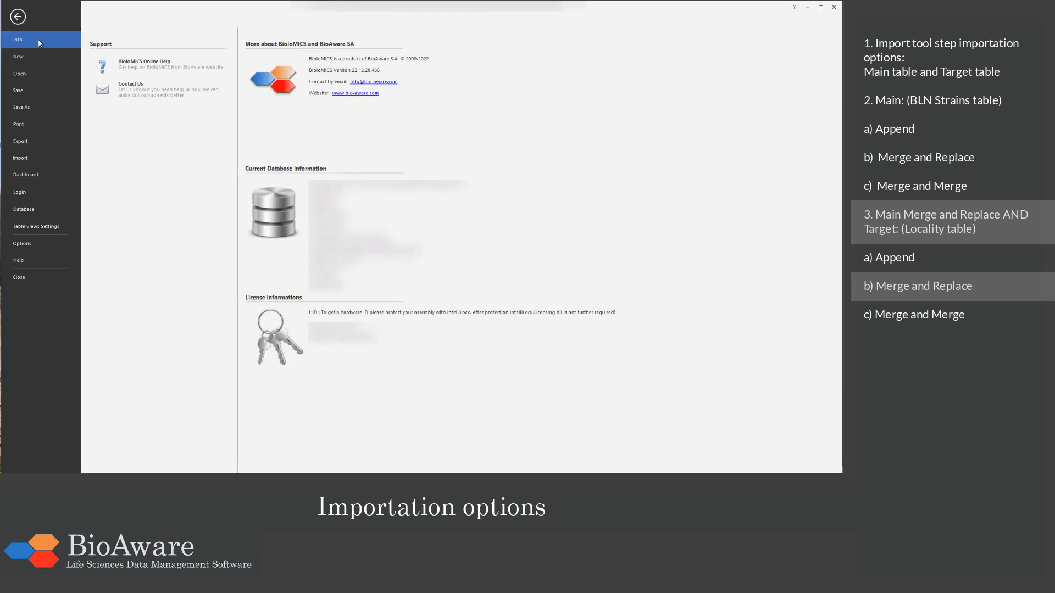
{"action": "left_click", "coordinate": [59, 159]}
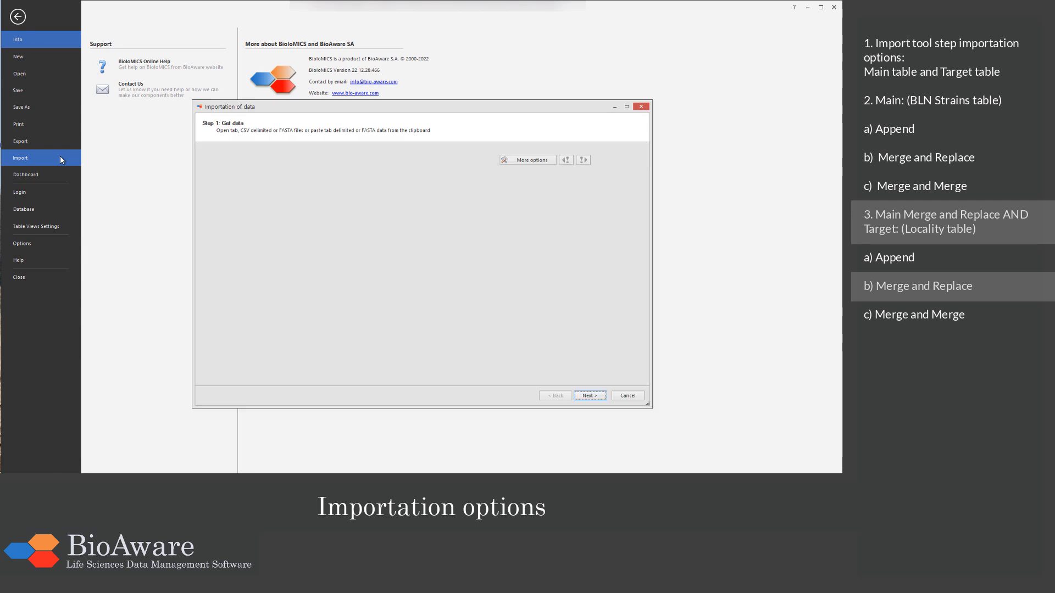
{"action": "left_click", "coordinate": [234, 160]}
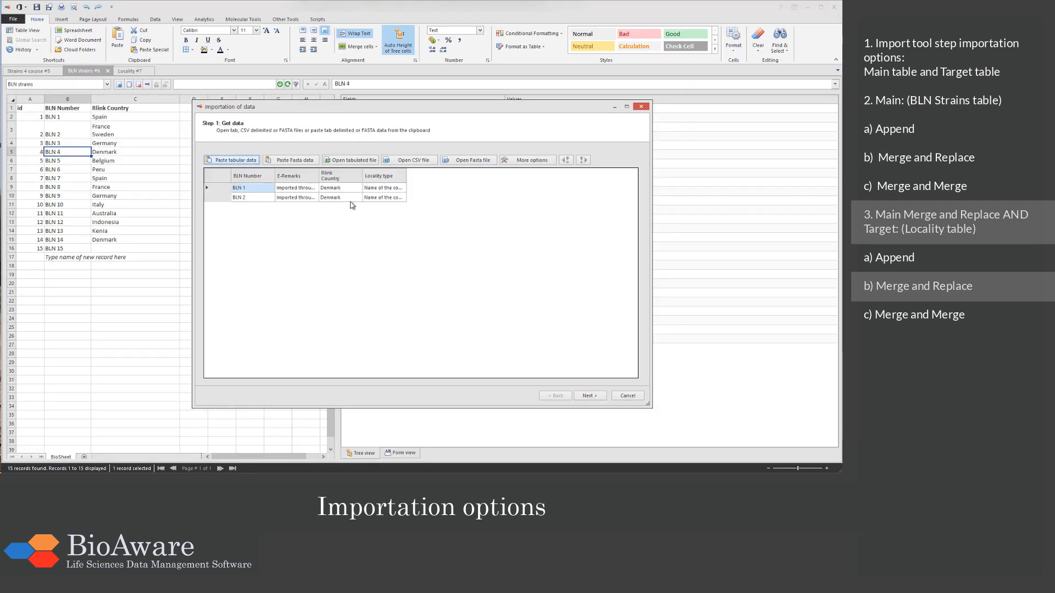
{"action": "left_click", "coordinate": [591, 396]}
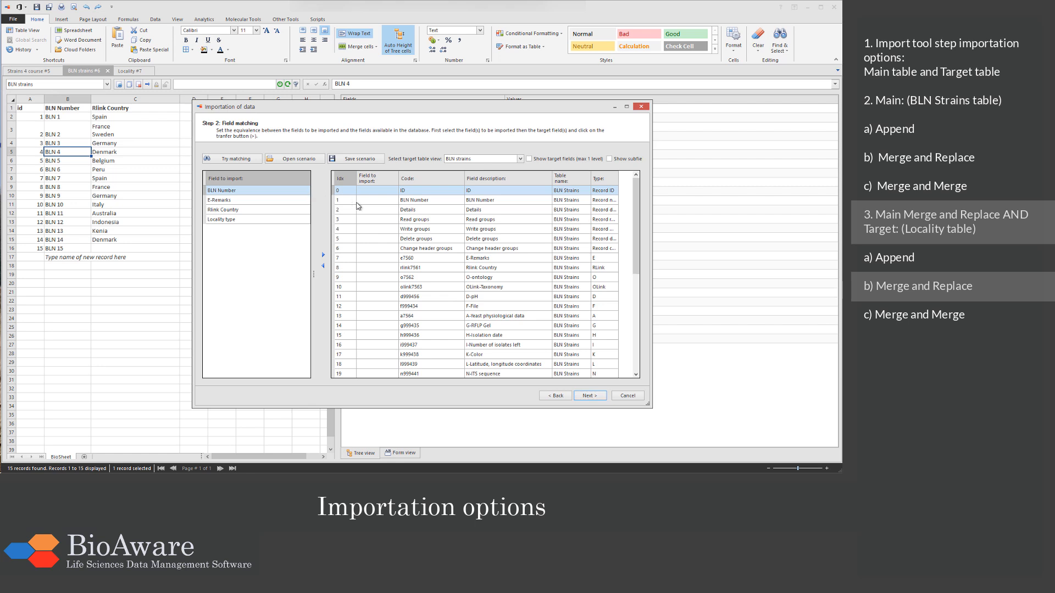
Step: Show target fields and match BLN Number to BLN Number, Rlink Country to Target Locality name, and Locality type to Rlink Country's Locality type
{"action": "left_click", "coordinate": [357, 202]}
{"action": "left_click", "coordinate": [323, 257]}
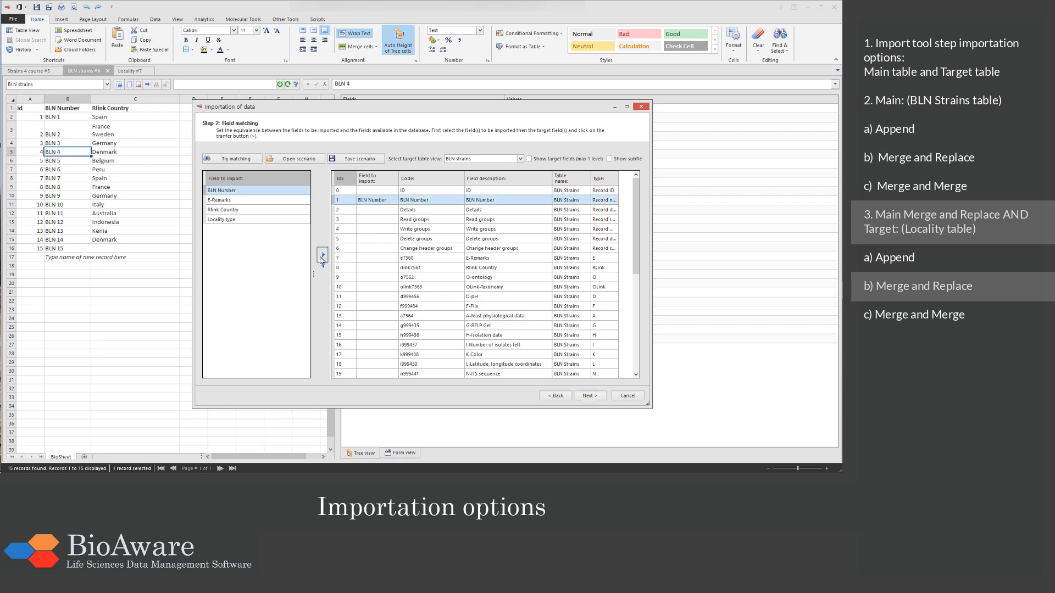
{"action": "left_click", "coordinate": [296, 213]}
{"action": "left_click", "coordinate": [548, 161]}
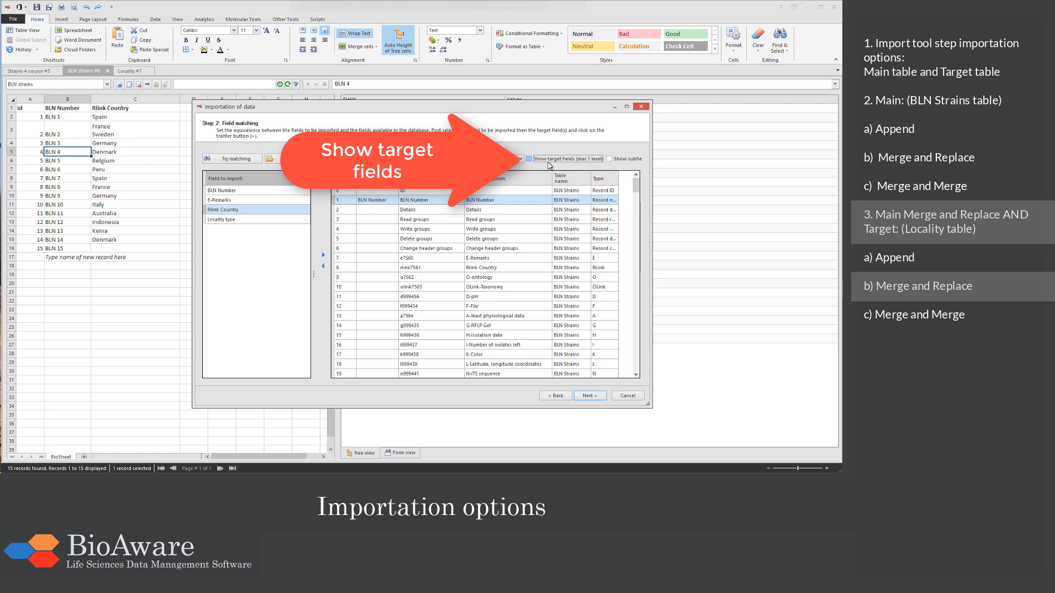
{"action": "left_click", "coordinate": [517, 290]}
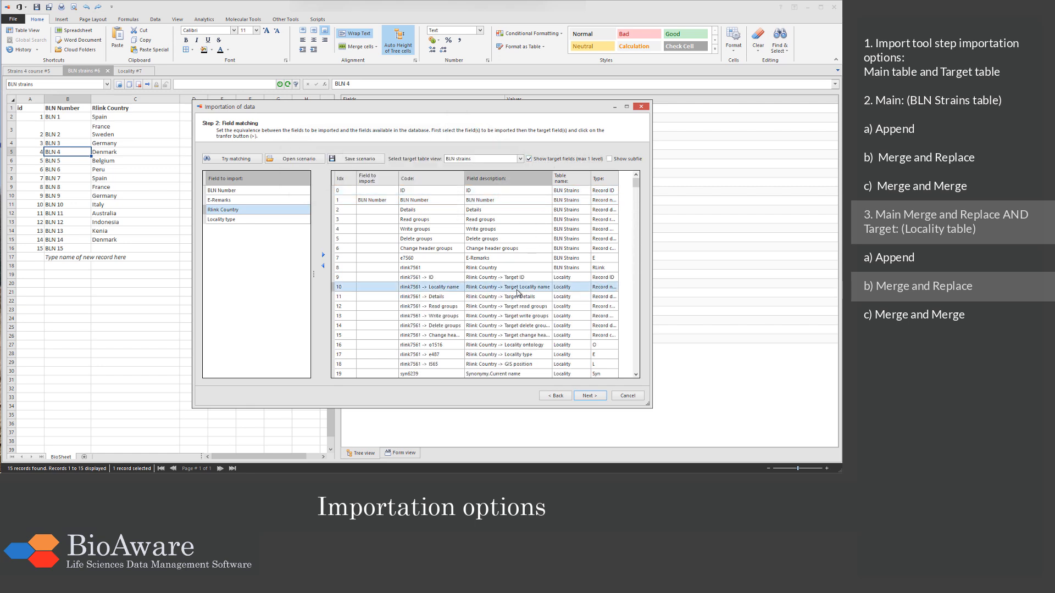
{"action": "left_click", "coordinate": [323, 255]}
{"action": "left_click", "coordinate": [304, 221]}
{"action": "left_click", "coordinate": [504, 354]}
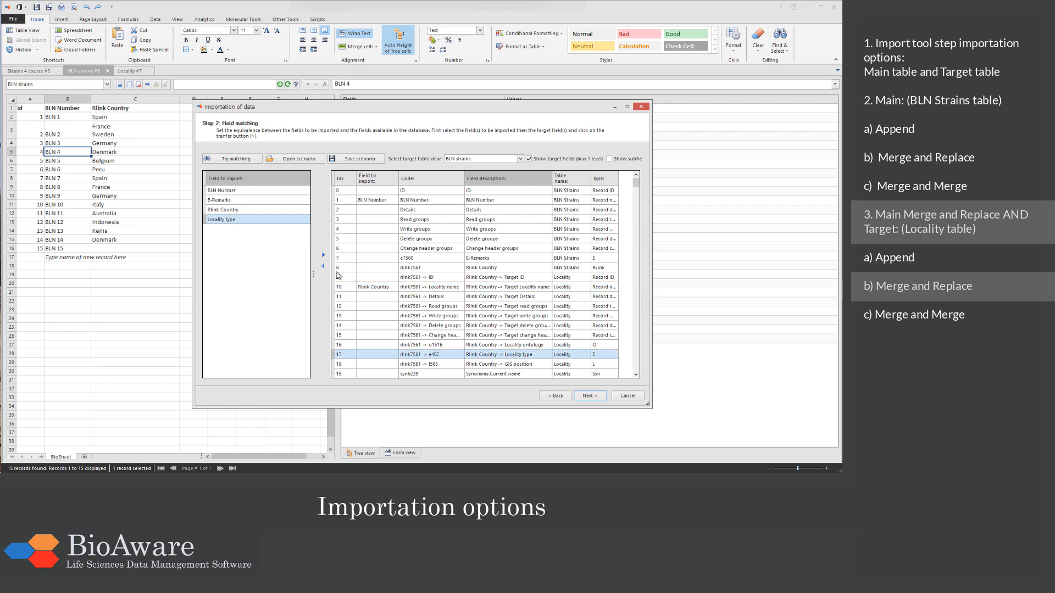
{"action": "left_click", "coordinate": [324, 256]}
Step: Run the import merging both tables by record Name, with main-table data merged and target-table data replaced
{"action": "left_click", "coordinate": [590, 396]}
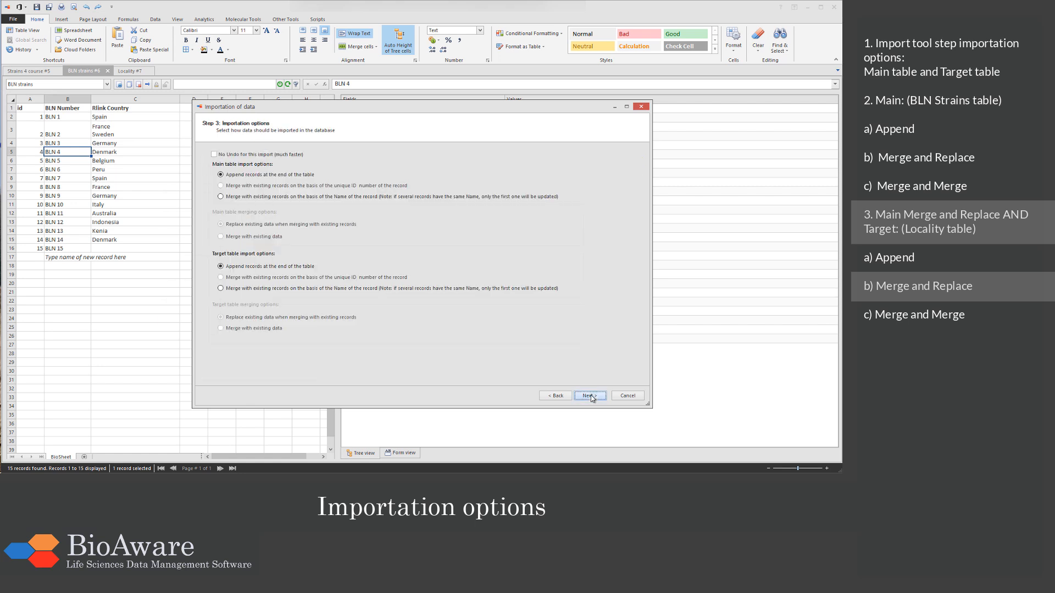
{"action": "left_click", "coordinate": [249, 196]}
{"action": "left_click", "coordinate": [240, 288]}
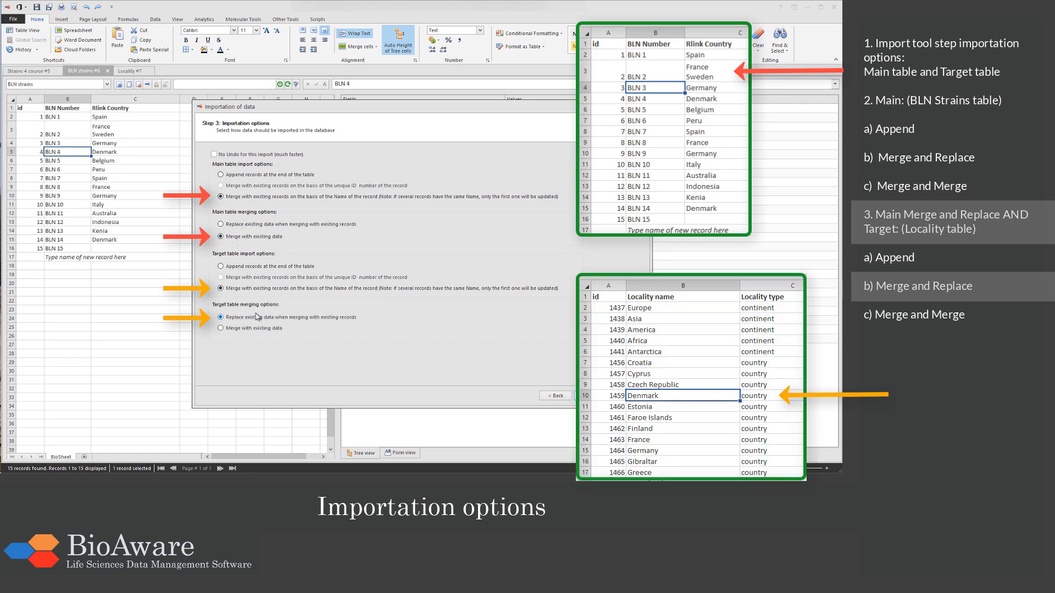
{"action": "left_click", "coordinate": [584, 398]}
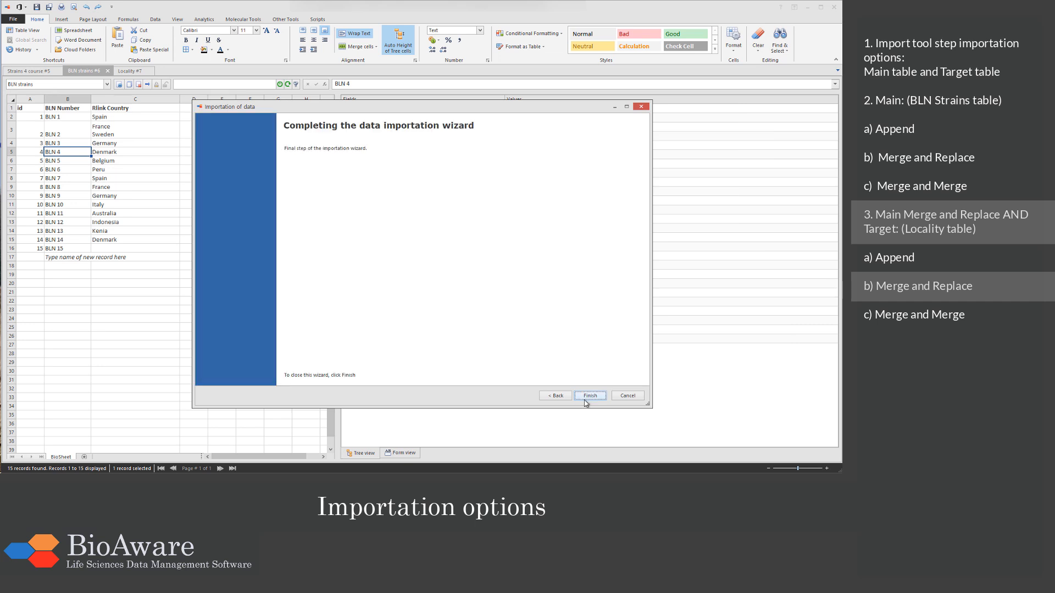
{"action": "left_click", "coordinate": [585, 397]}
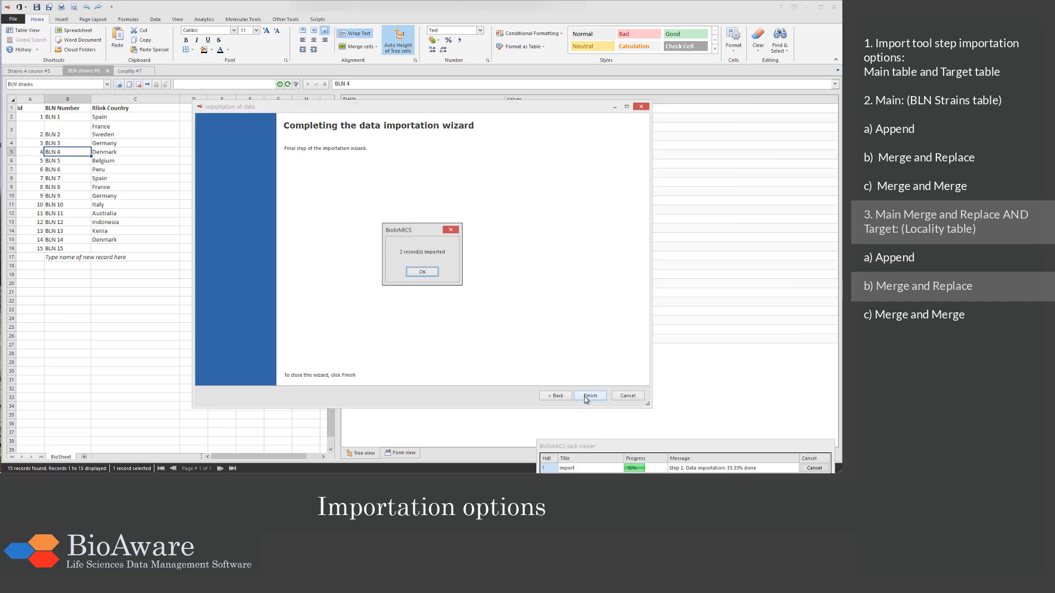
{"action": "left_click", "coordinate": [428, 272]}
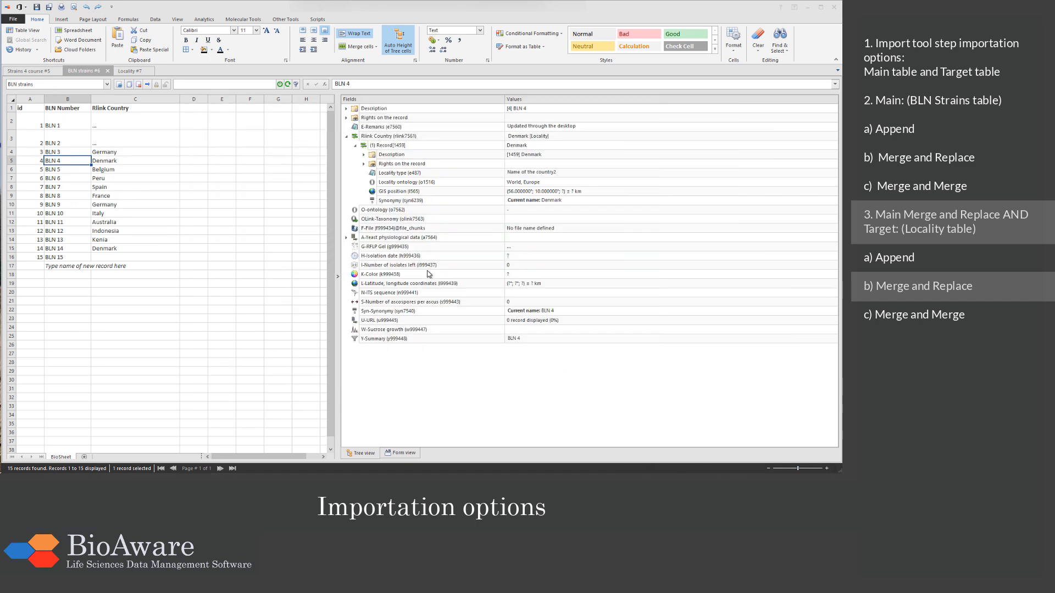
Step: Refresh the BLN strains table and examine Denmark's Locality type in BLN 1's linked record and in the Locality table
{"action": "left_click", "coordinate": [289, 85]}
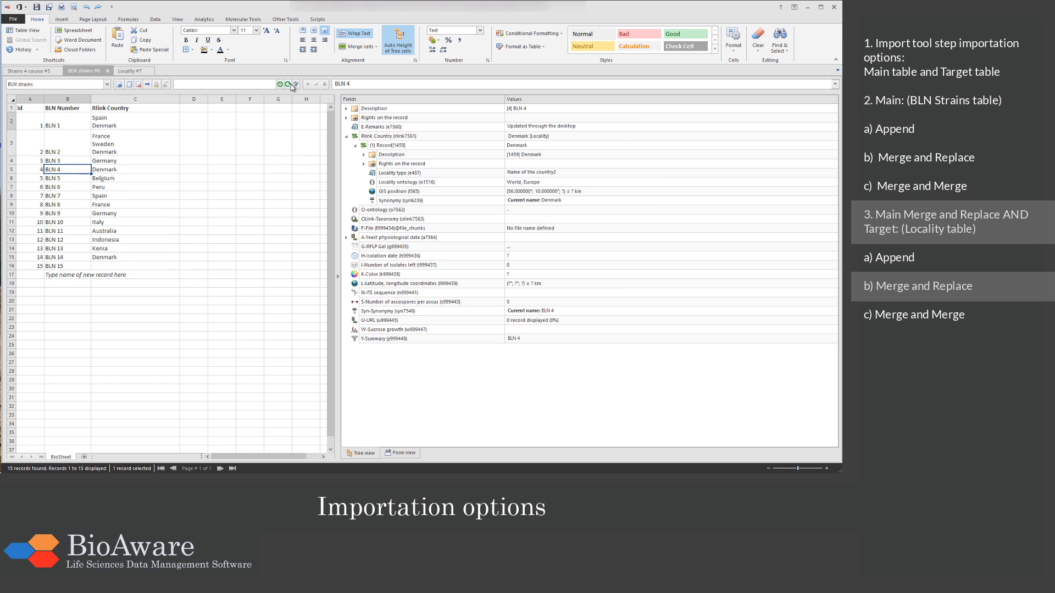
{"action": "left_click", "coordinate": [70, 122]}
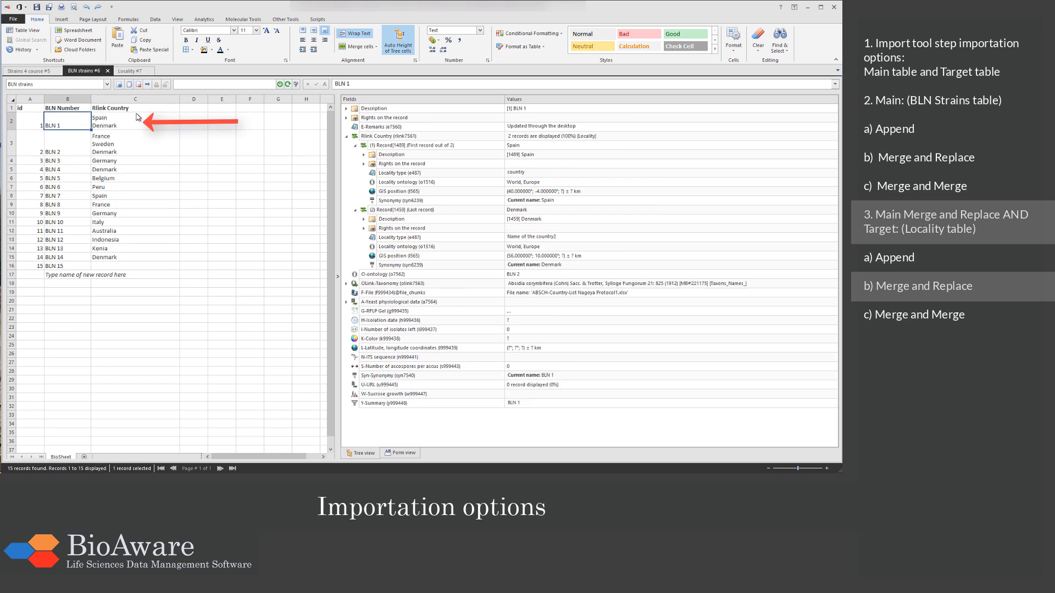
{"action": "left_click", "coordinate": [369, 147]}
{"action": "left_click", "coordinate": [355, 146]}
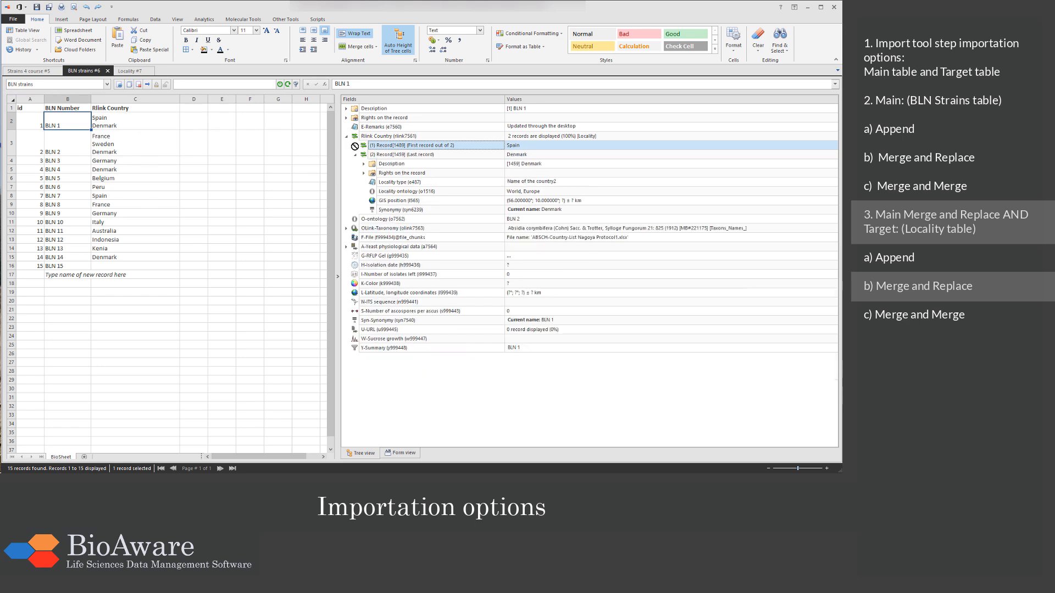
{"action": "left_click", "coordinate": [415, 157]}
{"action": "left_click", "coordinate": [465, 185]}
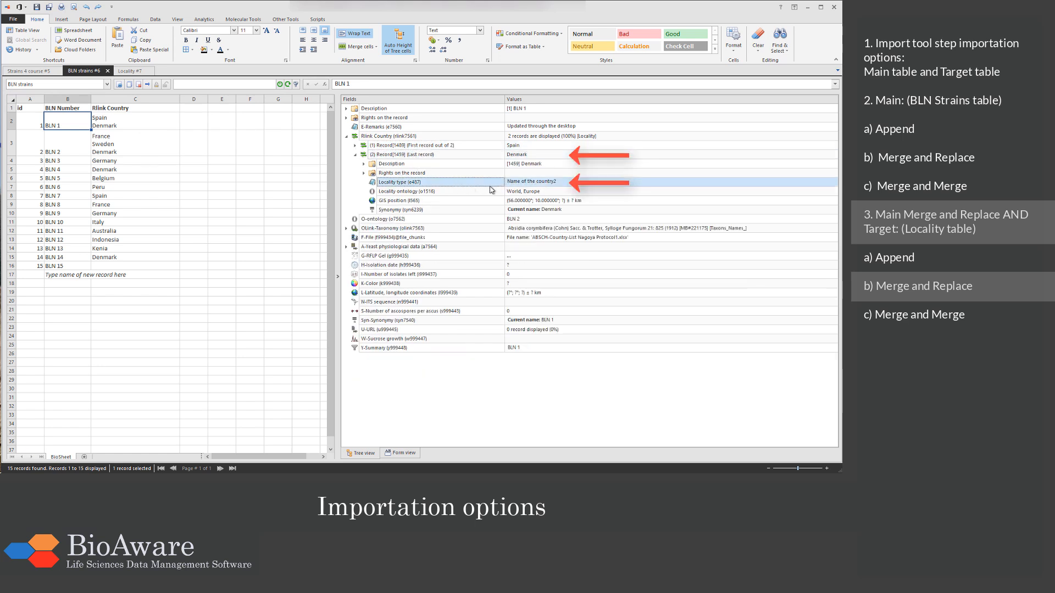
{"action": "left_click", "coordinate": [128, 71]}
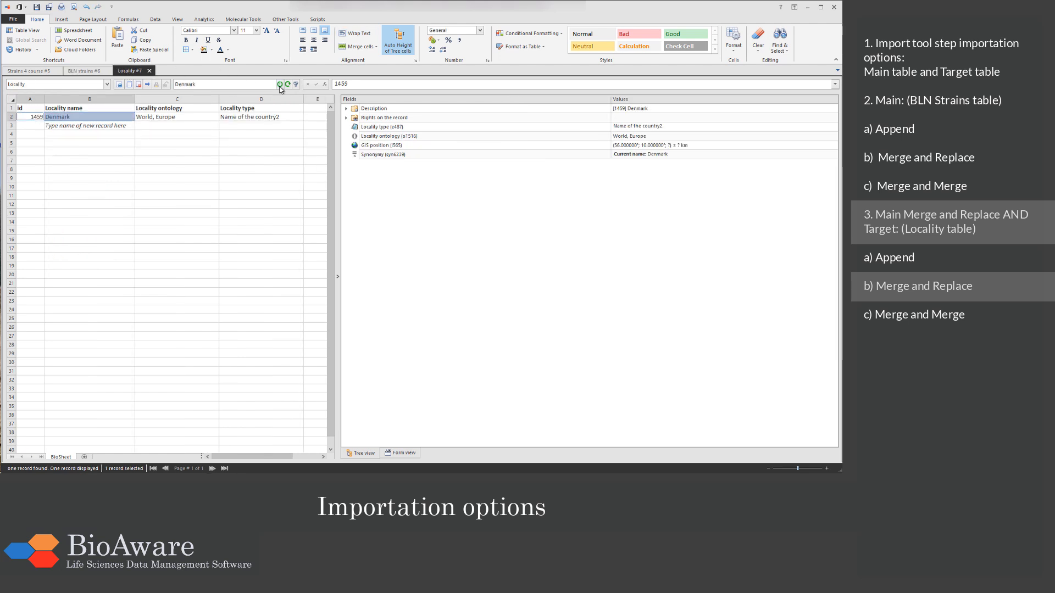
{"action": "left_click", "coordinate": [554, 127]}
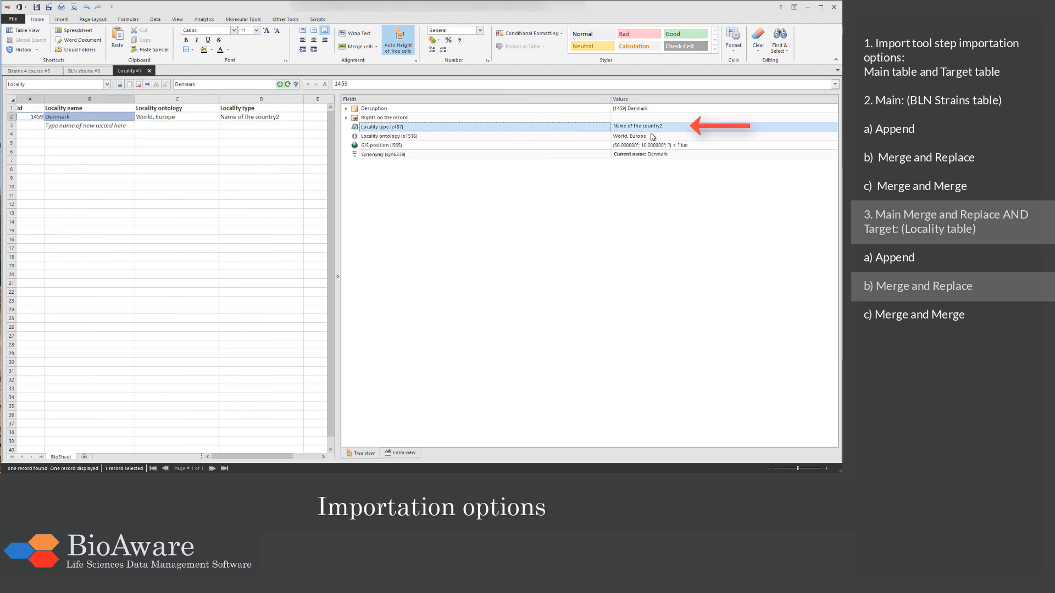
Step: Switch to Excel and copy the BLN 3 and BLN 4 rows with headers from the Target Merge merge sheet
{"action": "key", "text": "alt+Tab"}
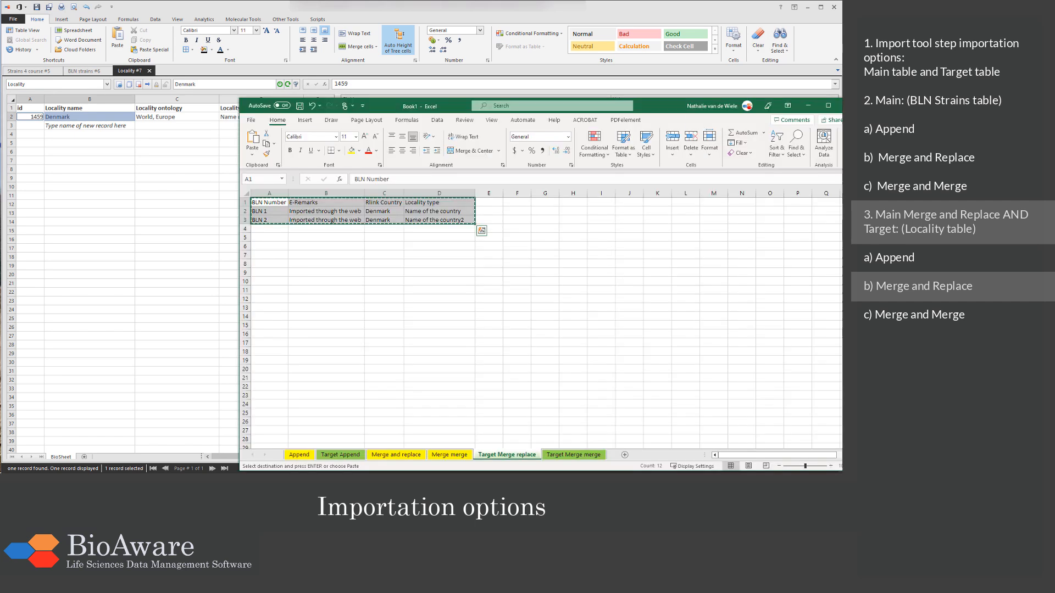
{"action": "left_click", "coordinate": [471, 220]}
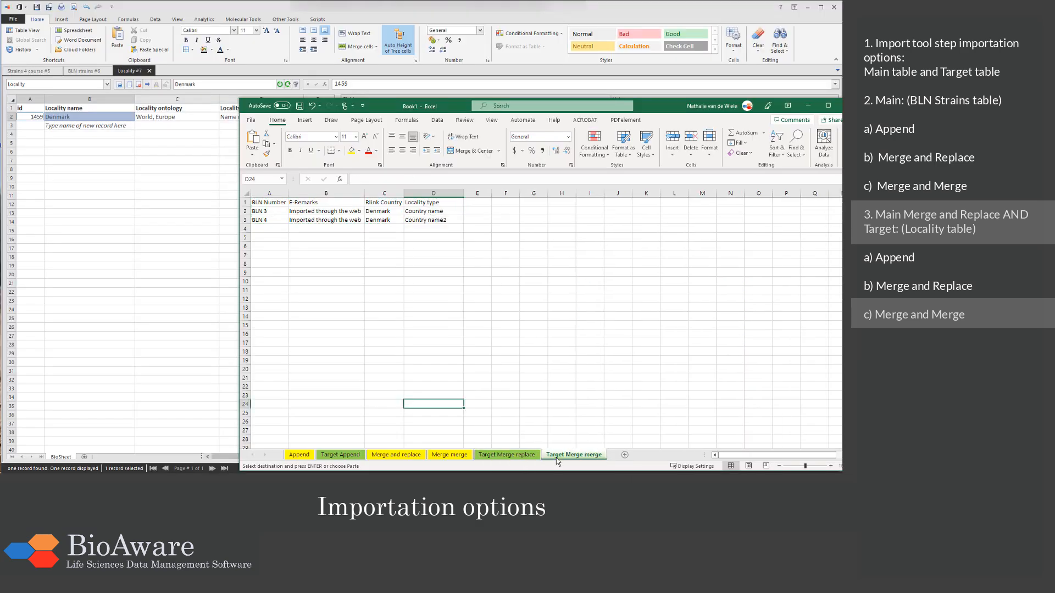
{"action": "left_click_drag", "start_coordinate": [272, 202], "coordinate": [422, 220]}
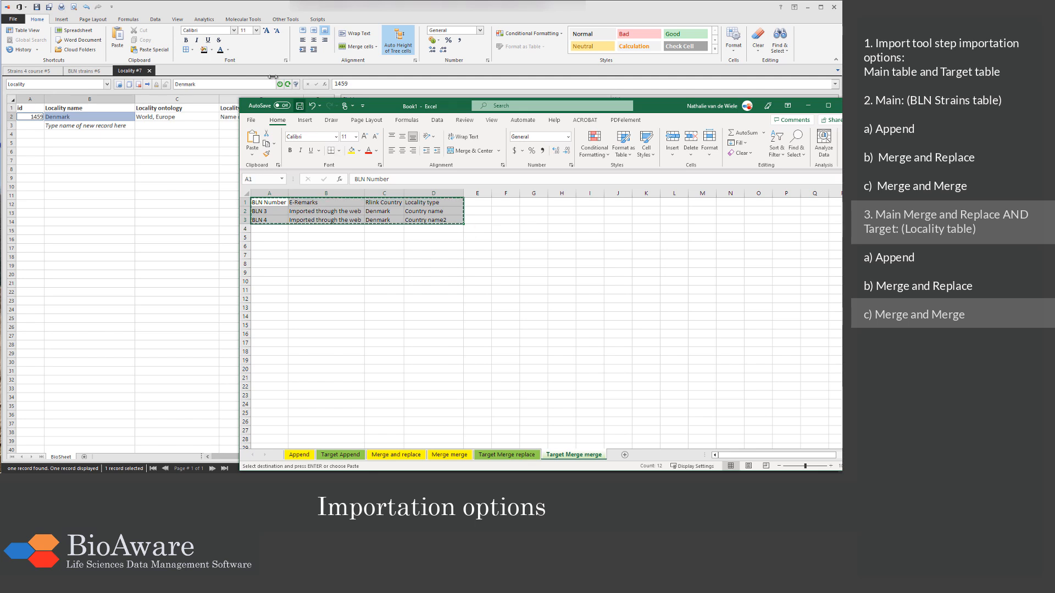
Step: Return to the BLN strains table in BioloMICS and start a new import from the copied BLN 3 and BLN 4 data
{"action": "left_click", "coordinate": [232, 70]}
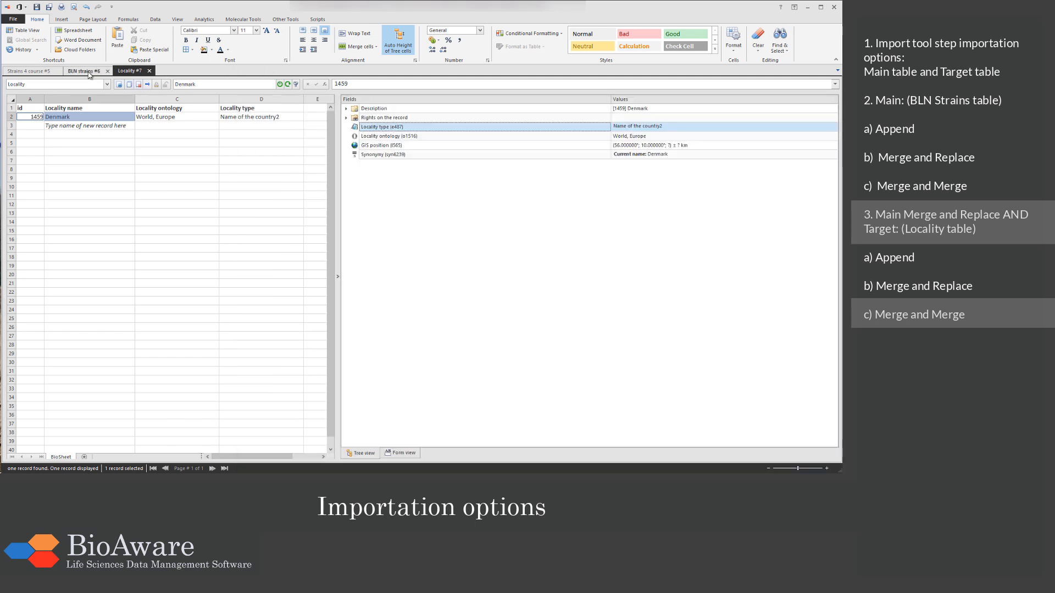
{"action": "left_click", "coordinate": [84, 71]}
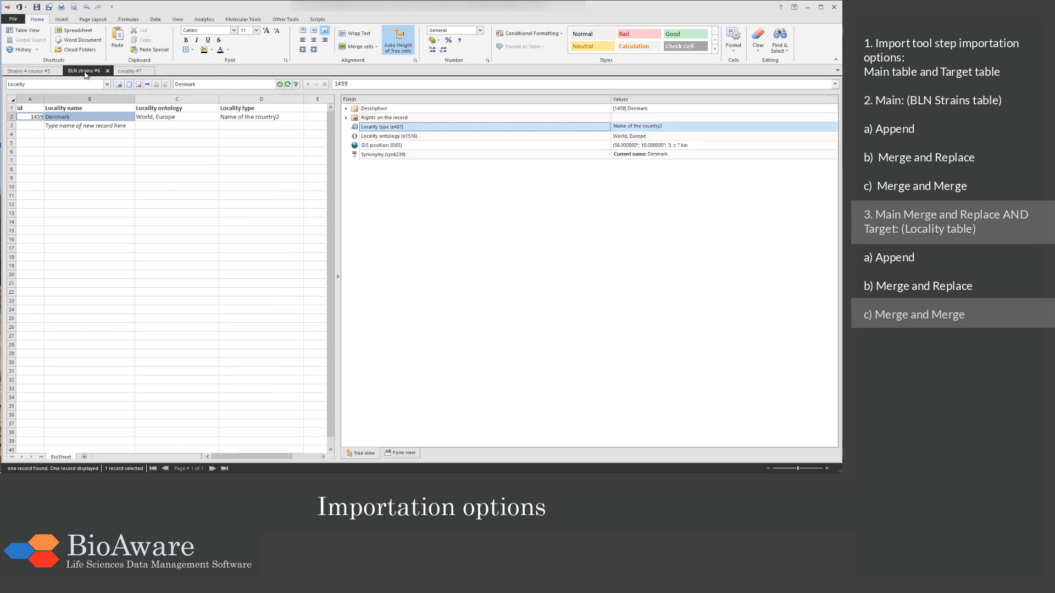
{"action": "left_click", "coordinate": [16, 21]}
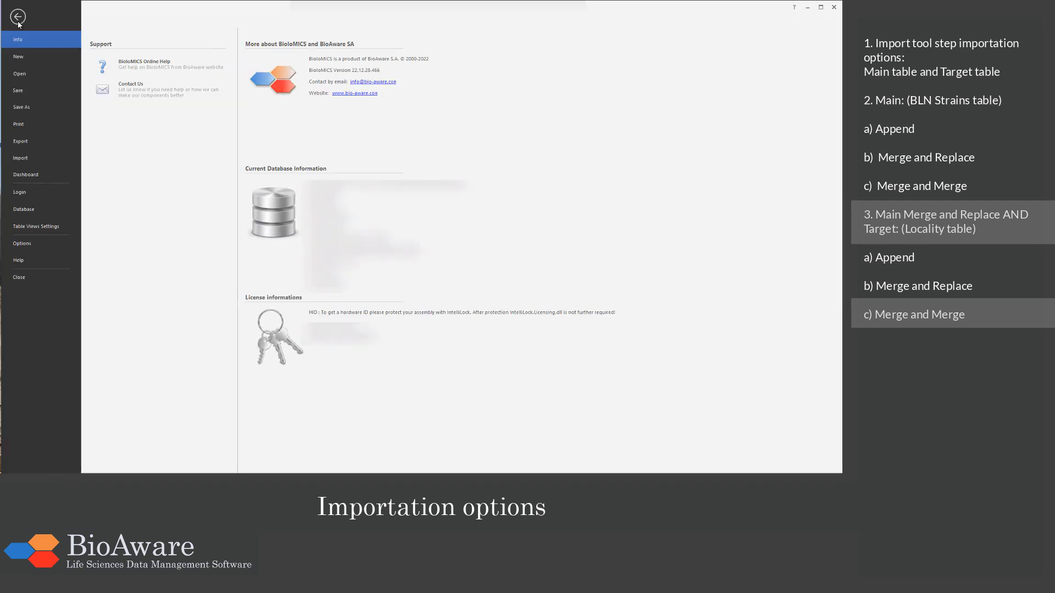
{"action": "left_click", "coordinate": [39, 158]}
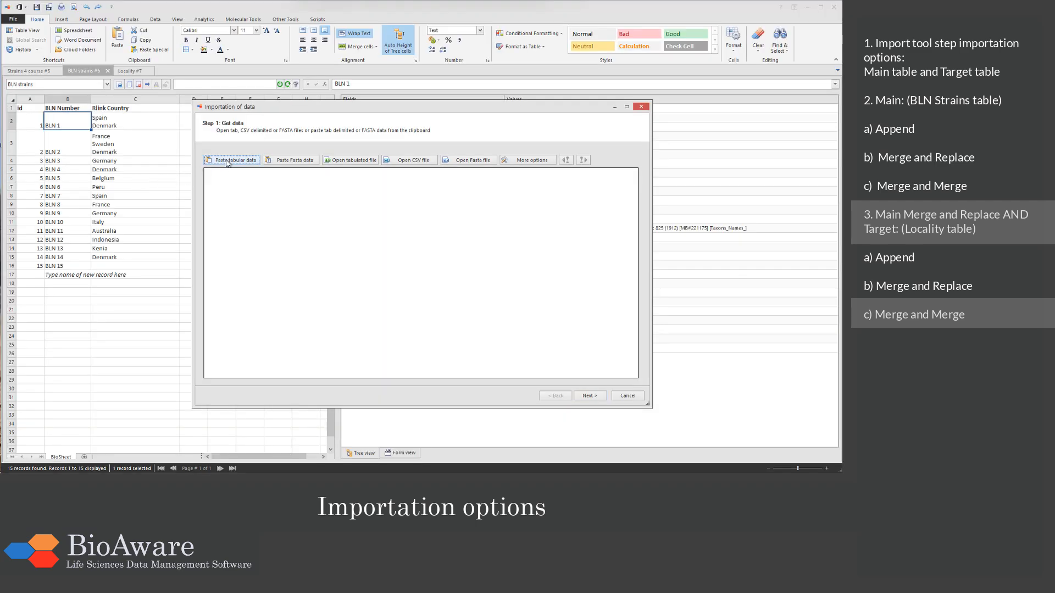
{"action": "left_click", "coordinate": [226, 161]}
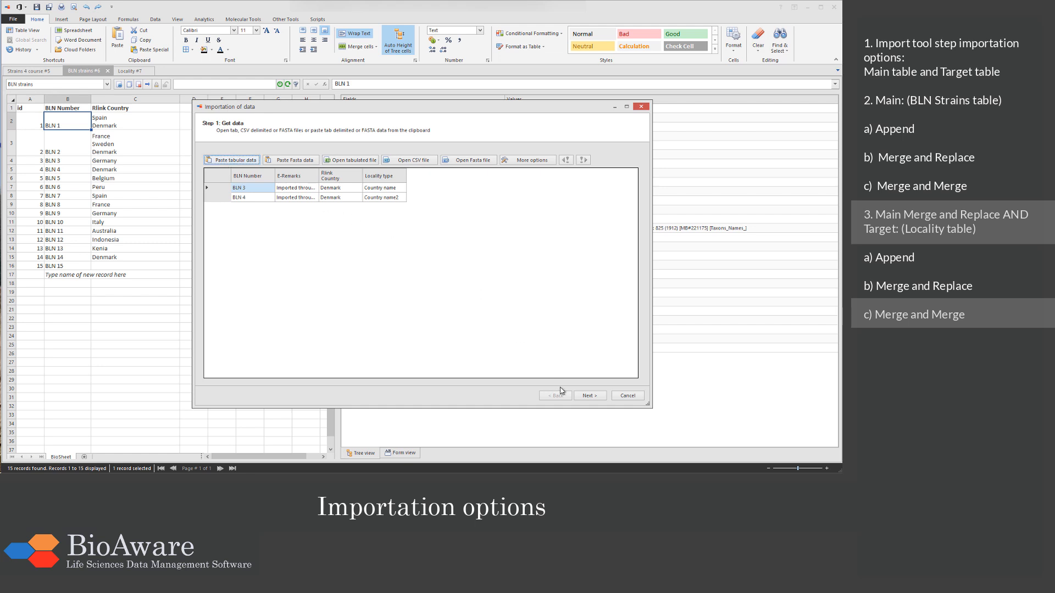
{"action": "left_click", "coordinate": [586, 397]}
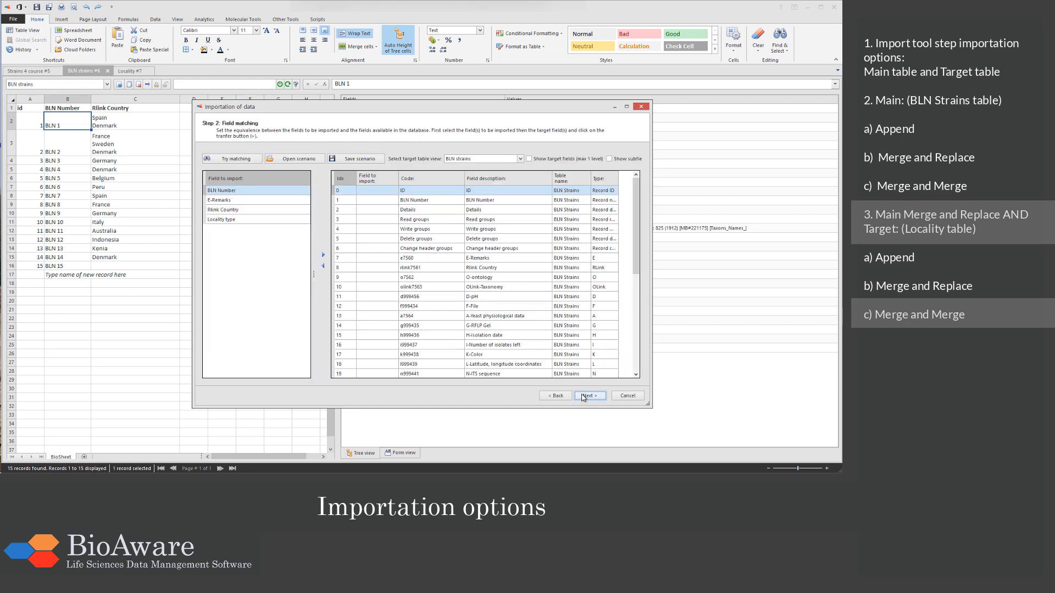
Step: Match BLN Number to its BLN Strains field, then, with target fields shown, Rlink Country to Target Locality name and Locality type to its Locality field
{"action": "left_click", "coordinate": [354, 201]}
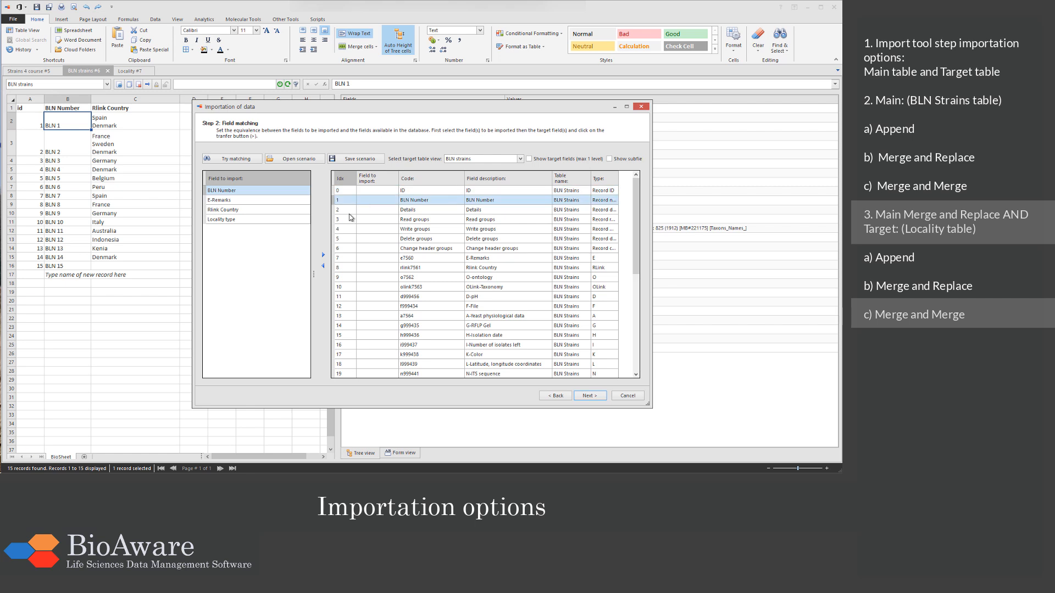
{"action": "left_click", "coordinate": [323, 254]}
{"action": "left_click", "coordinate": [303, 210]}
{"action": "left_click", "coordinate": [529, 159]}
{"action": "left_click", "coordinate": [500, 287]}
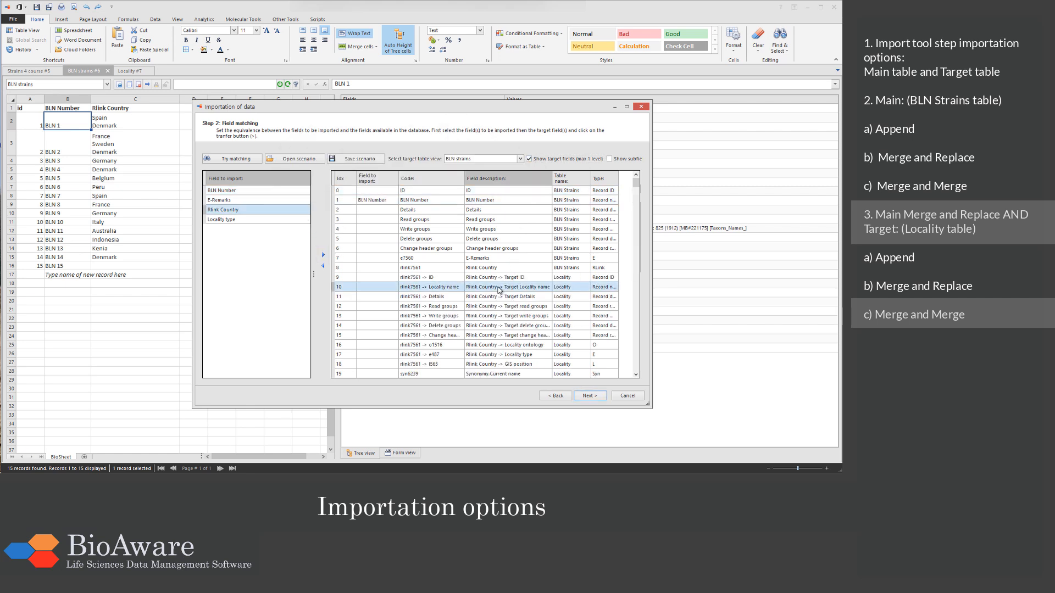
{"action": "left_click", "coordinate": [324, 254]}
{"action": "left_click", "coordinate": [306, 220]}
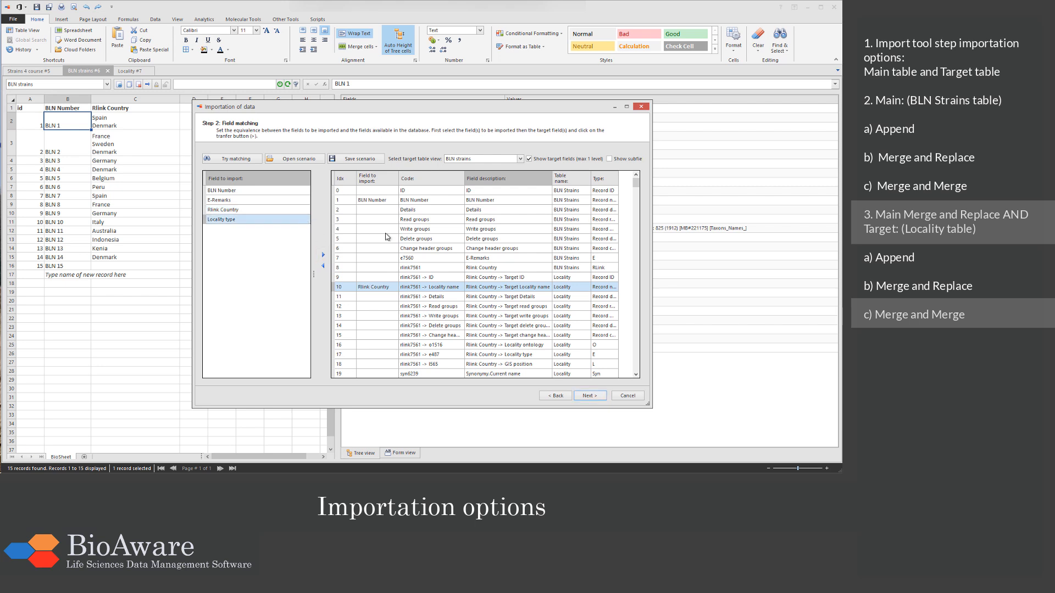
{"action": "left_click", "coordinate": [468, 356]}
{"action": "left_click", "coordinate": [323, 255]}
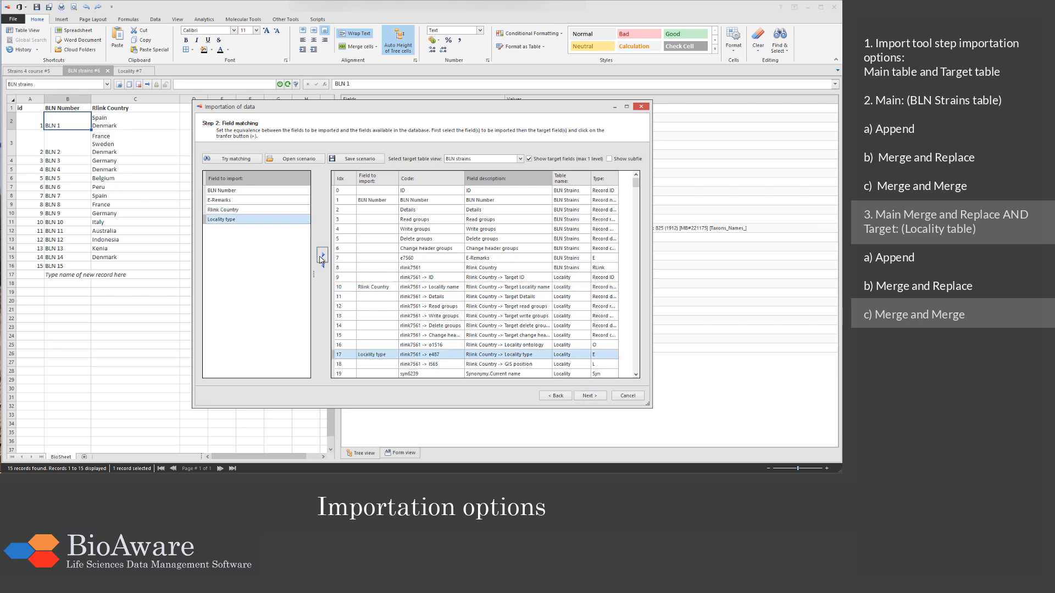
Step: Run the import with both the main and target tables merging by record Name and merging with existing data
{"action": "left_click", "coordinate": [589, 396]}
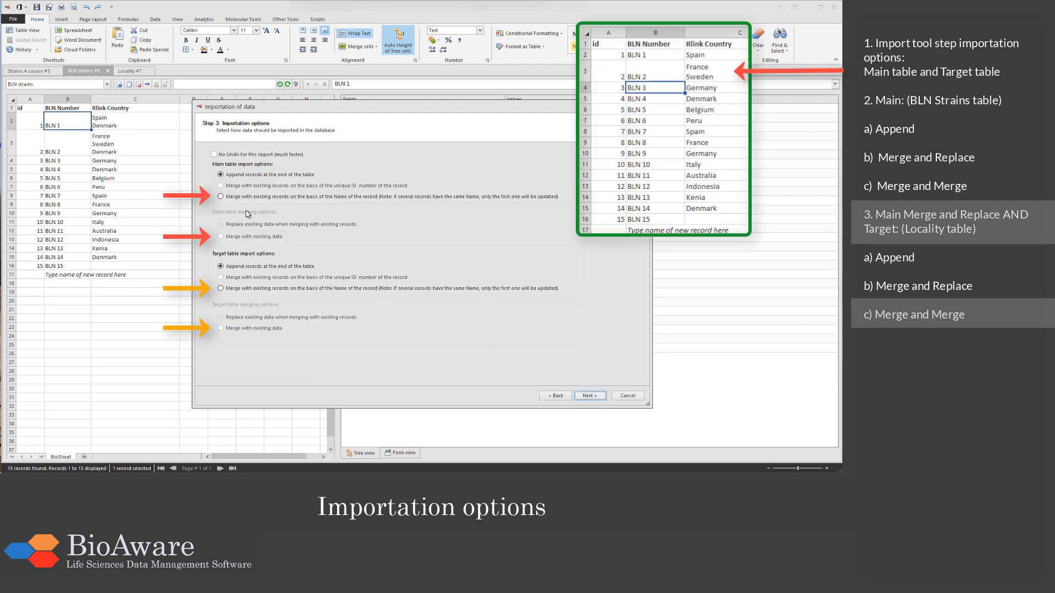
{"action": "left_click", "coordinate": [221, 197]}
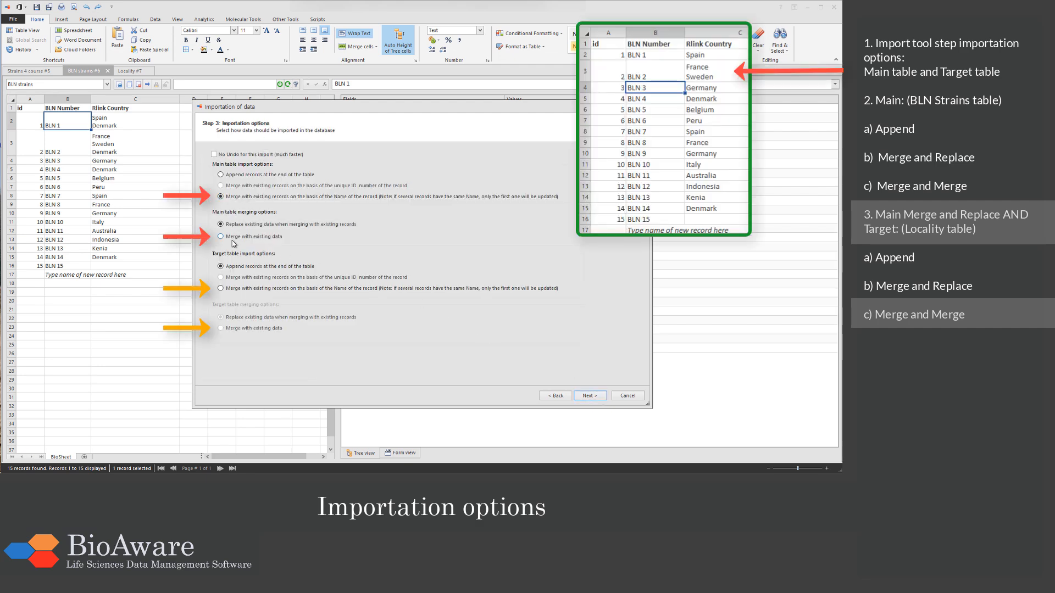
{"action": "left_click", "coordinate": [237, 288]}
{"action": "left_click", "coordinate": [238, 329]}
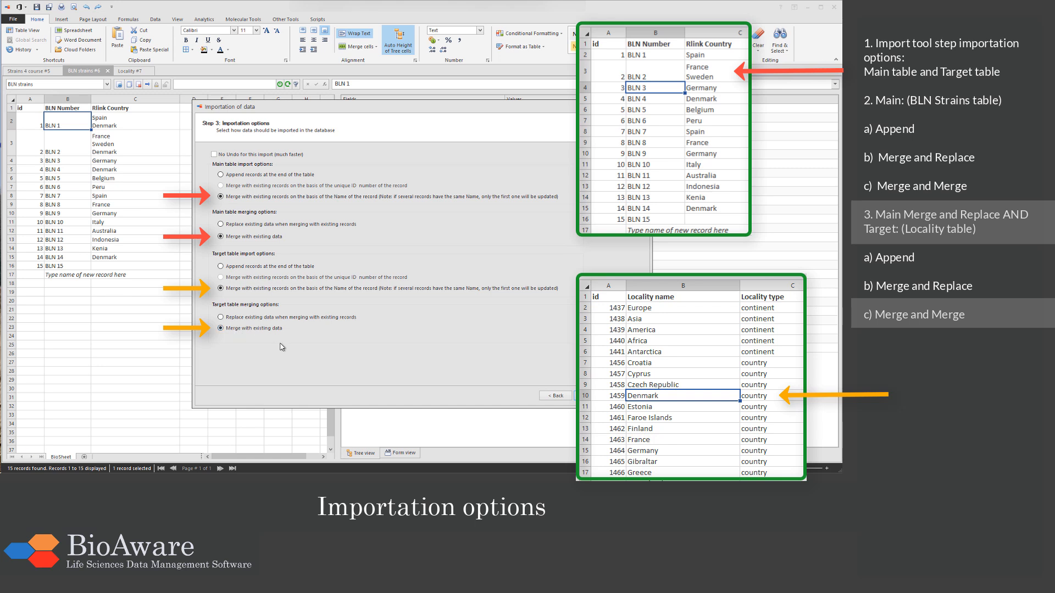
{"action": "left_click", "coordinate": [601, 396]}
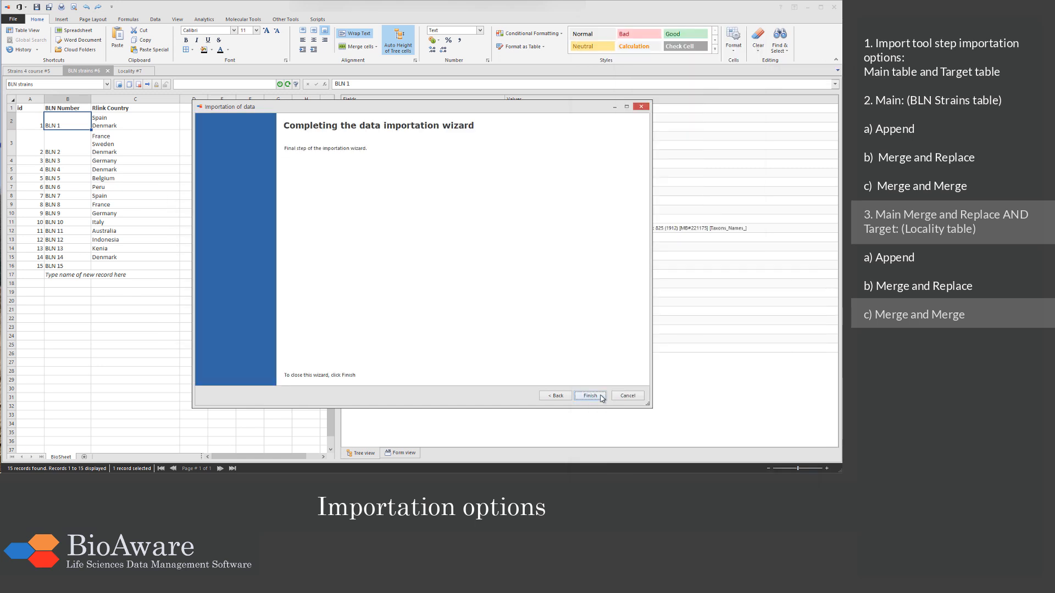
{"action": "left_click", "coordinate": [590, 396]}
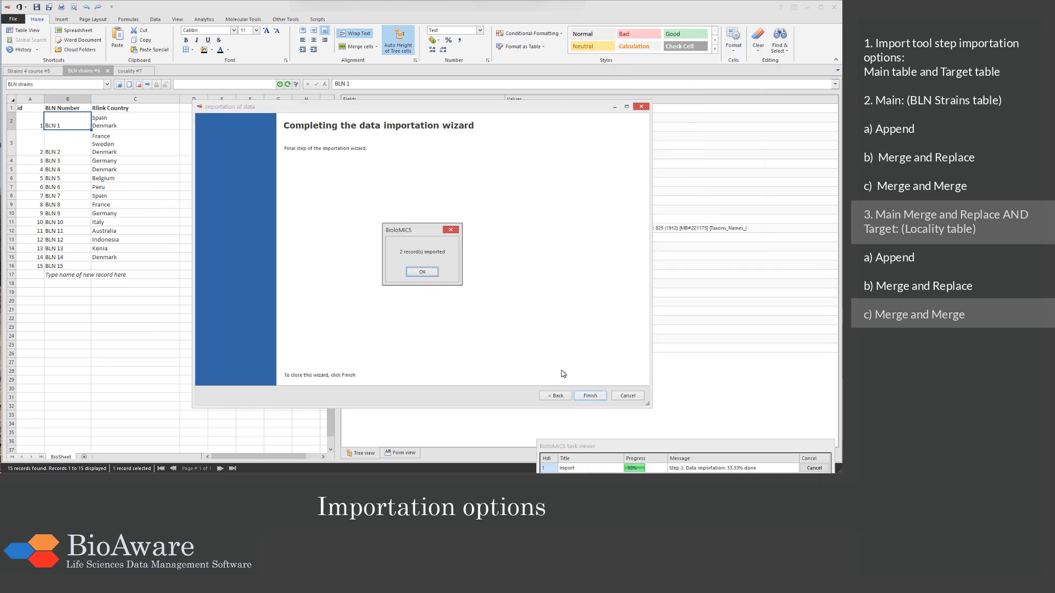
{"action": "left_click", "coordinate": [423, 272]}
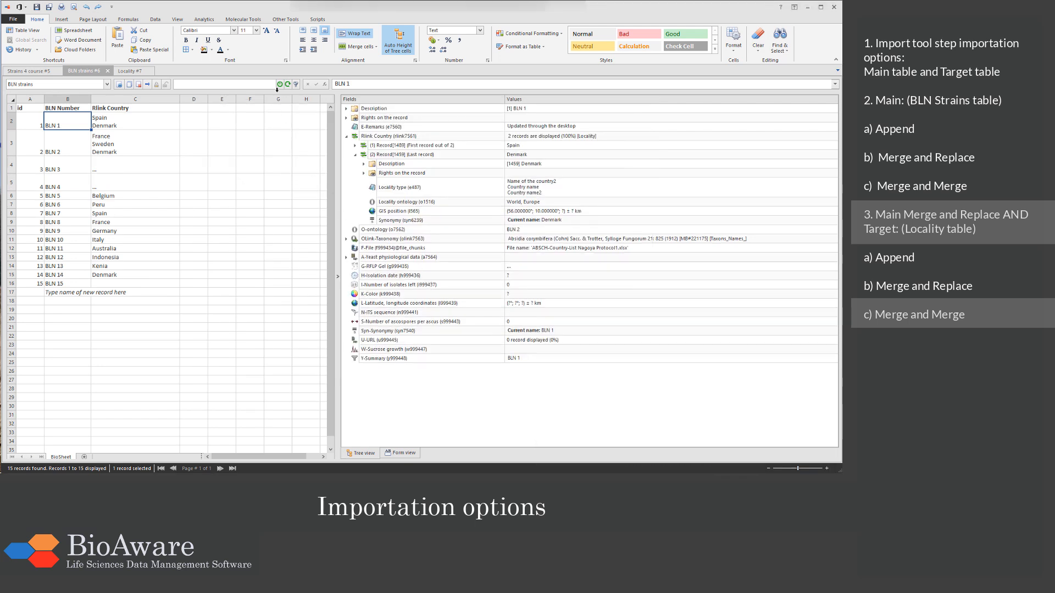
Step: Refresh the BLN strains table and examine Denmark's Locality type in BLN 3's linked record and in the Locality table
{"action": "left_click", "coordinate": [288, 86]}
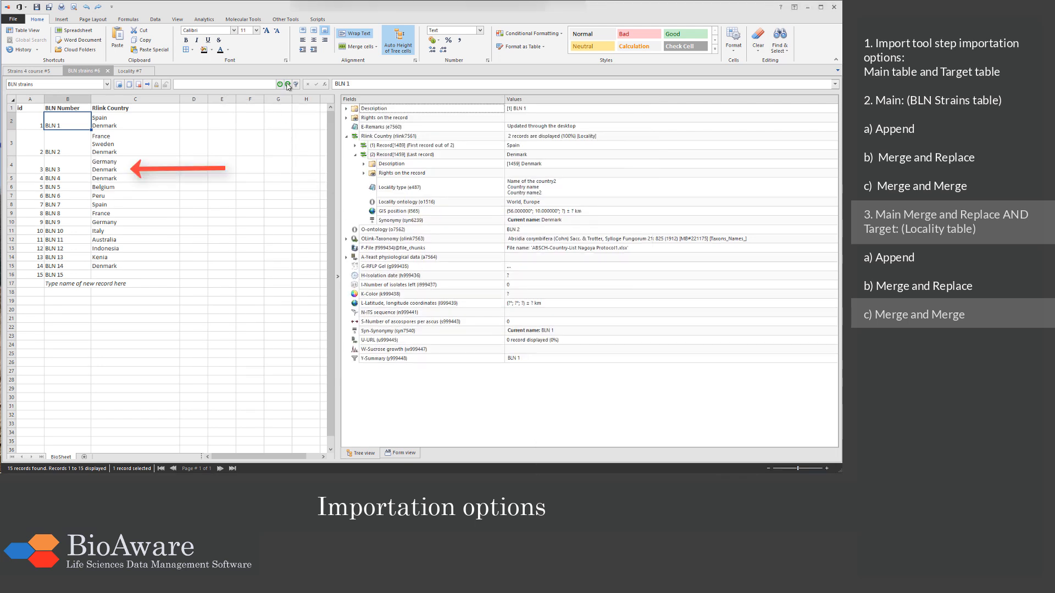
{"action": "left_click", "coordinate": [88, 172]}
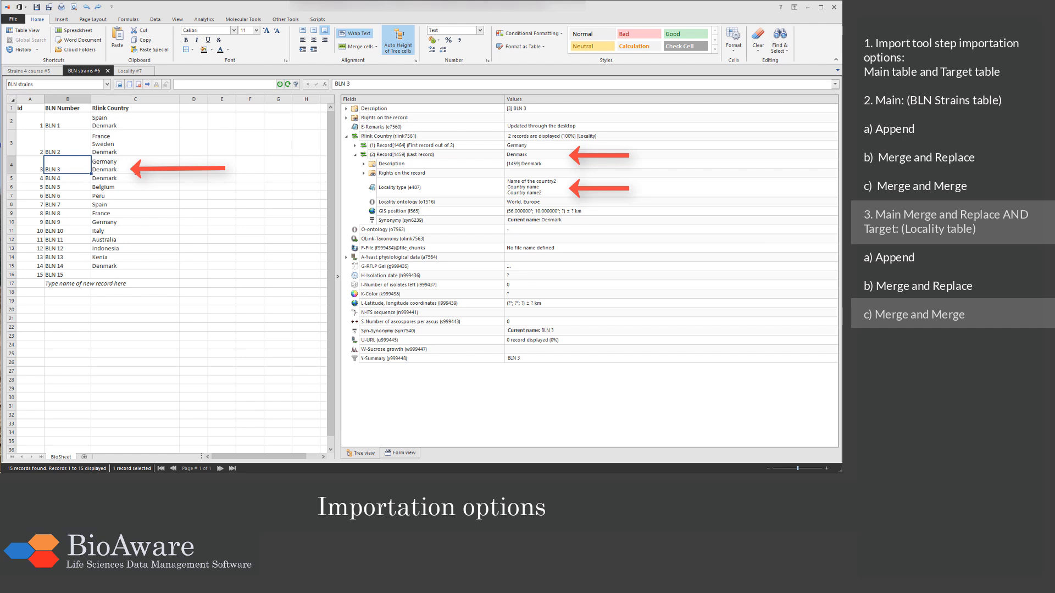
{"action": "left_click", "coordinate": [415, 188]}
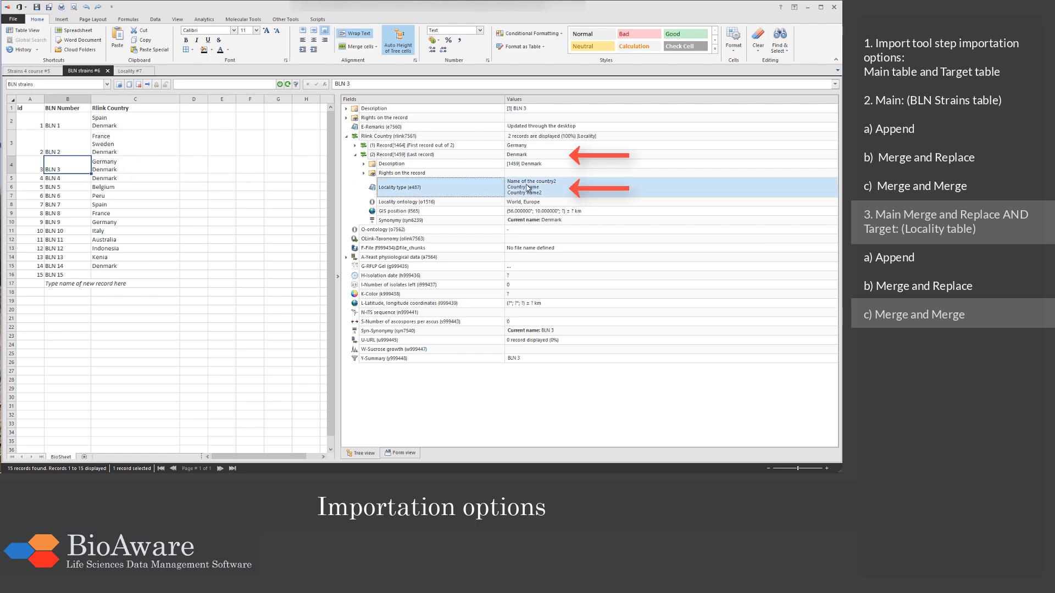
{"action": "left_click", "coordinate": [129, 70]}
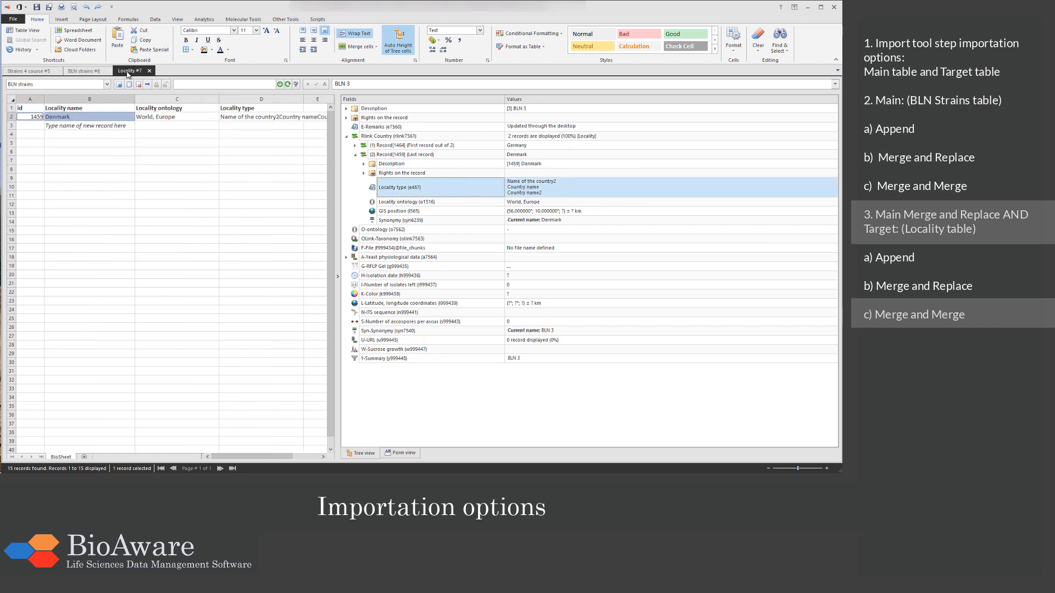
{"action": "left_click", "coordinate": [501, 140]}
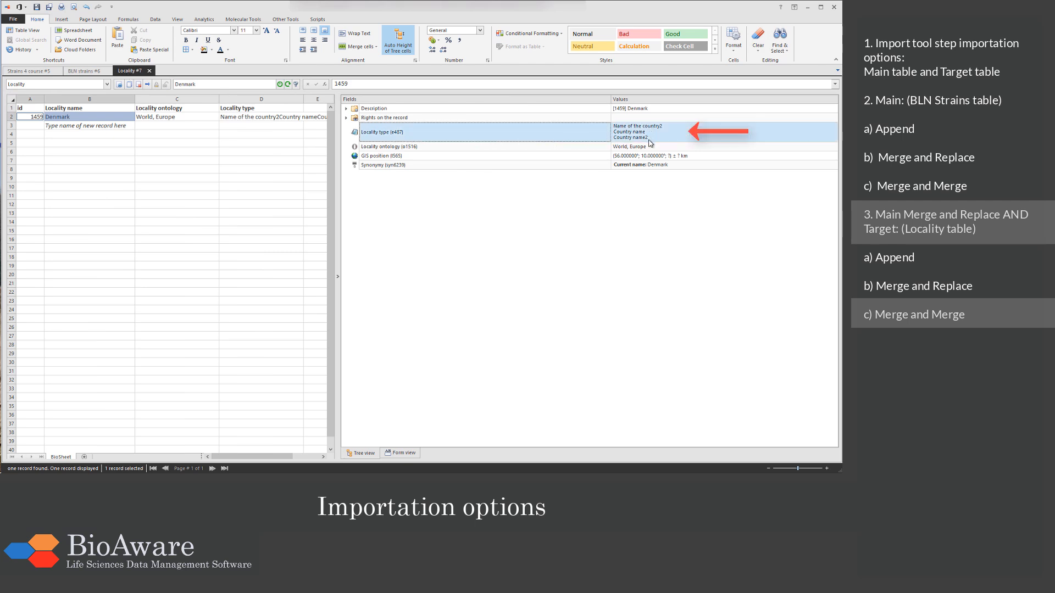
{"action": "left_click", "coordinate": [78, 72]}
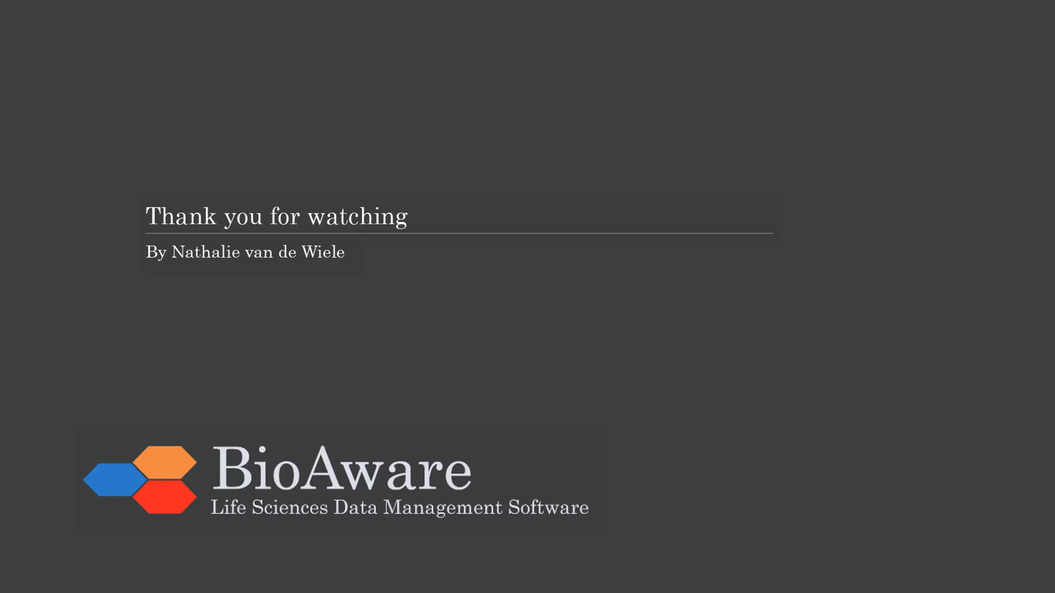